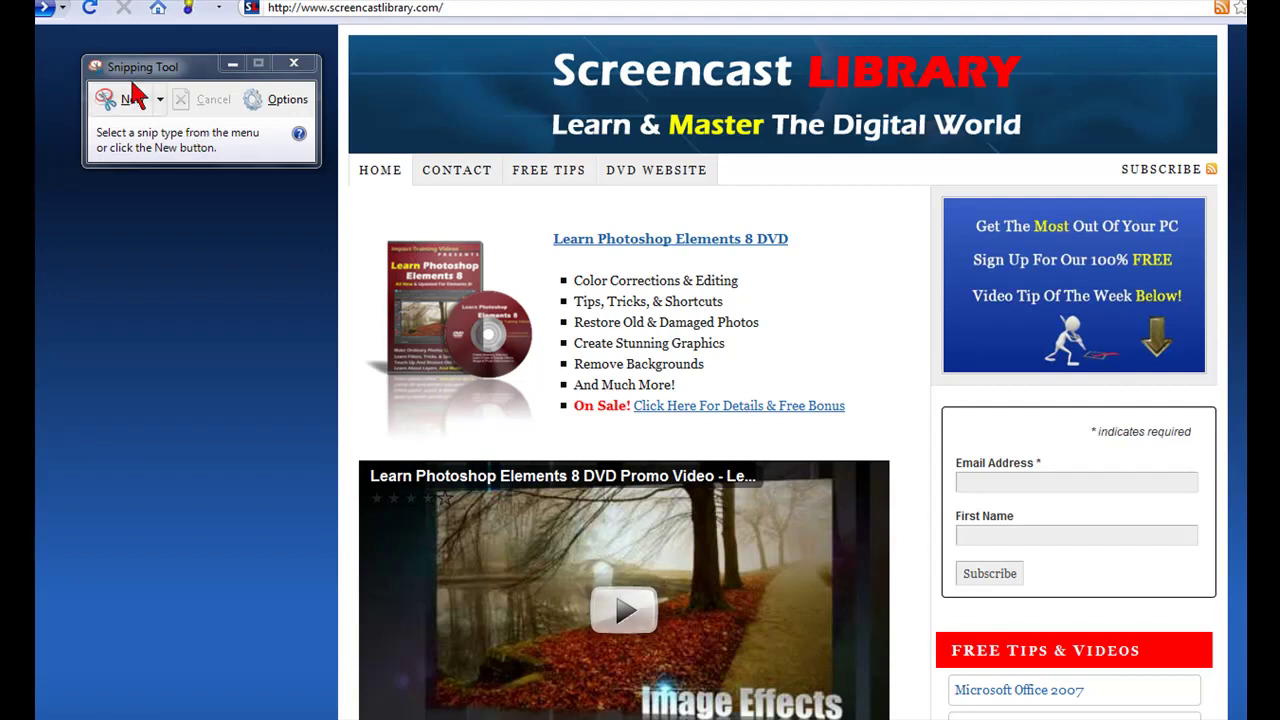
# Drag the Snipping Tool window down slightly so it sits over the Screencast Library page.
pyautogui.moveTo(145, 93)
pyautogui.mouseDown()
pyautogui.moveTo(245, 127)
pyautogui.moveTo(148, 100)
pyautogui.mouseUp()
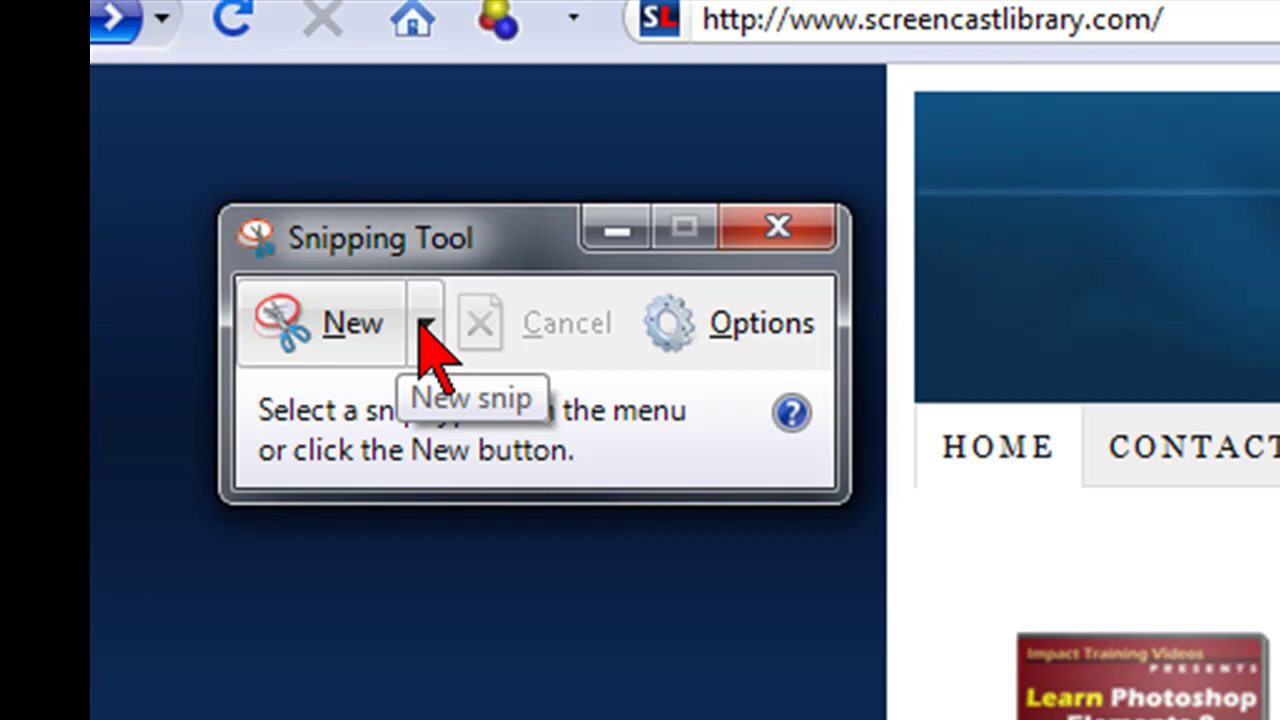
# Switch the Snipping Tool's snip type to Window Snip.
pyautogui.click(425, 325)
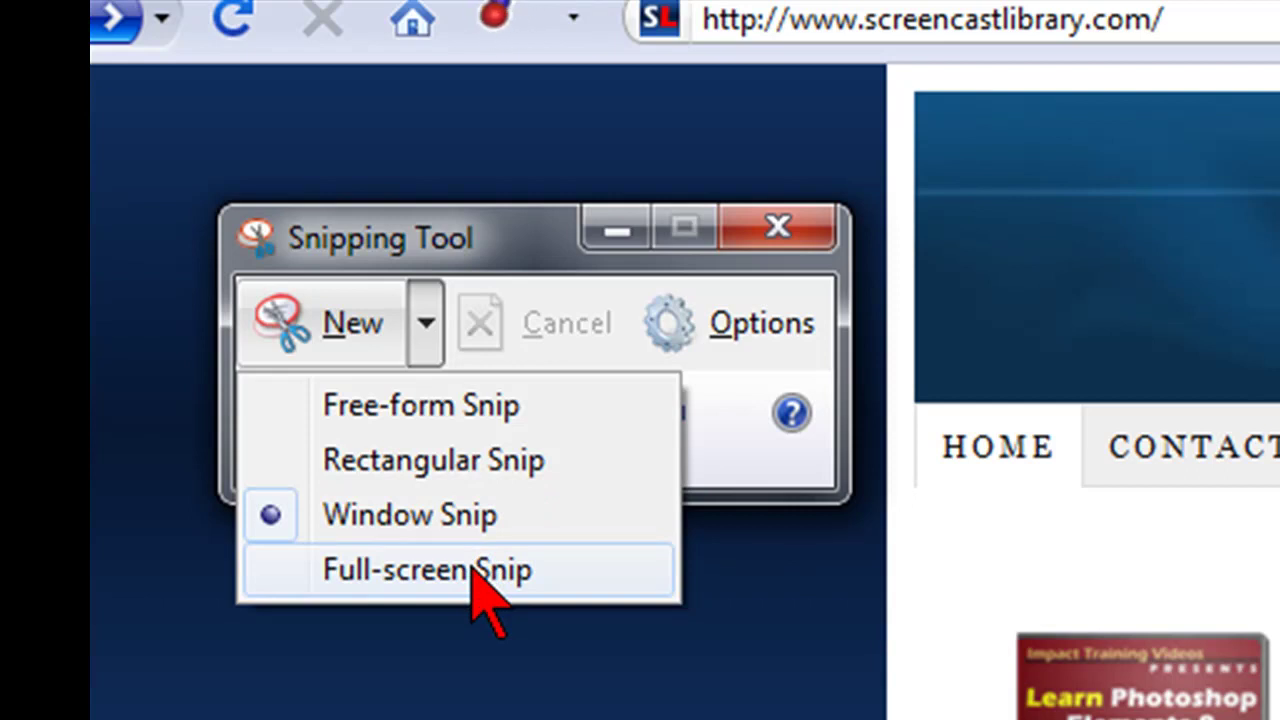
pyautogui.click(486, 518)
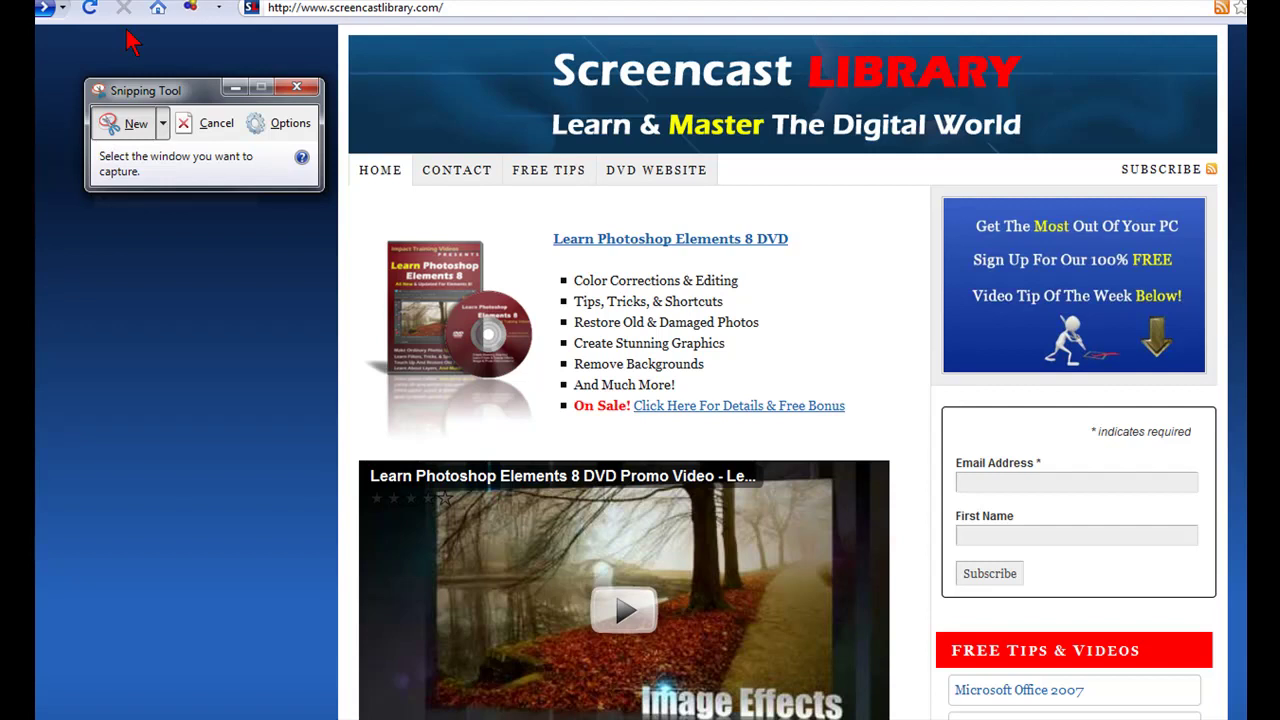
pyautogui.click(222, 333)
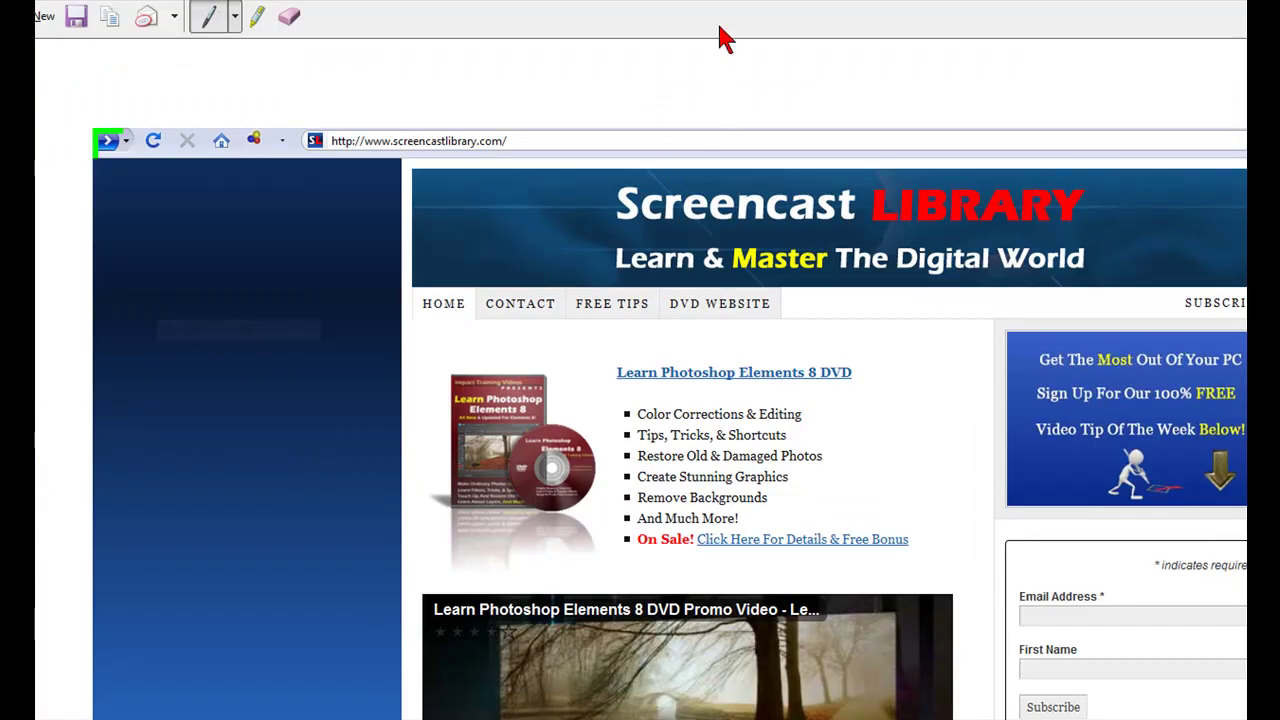
pyautogui.moveTo(740, 2)
pyautogui.mouseDown()
pyautogui.moveTo(757, 80)
pyautogui.moveTo(716, 17)
pyautogui.moveTo(750, 2)
pyautogui.moveTo(725, 22)
pyautogui.moveTo(640, 34)
pyautogui.moveTo(726, 8)
pyautogui.moveTo(643, 1)
pyautogui.moveTo(737, 2)
pyautogui.mouseUp()
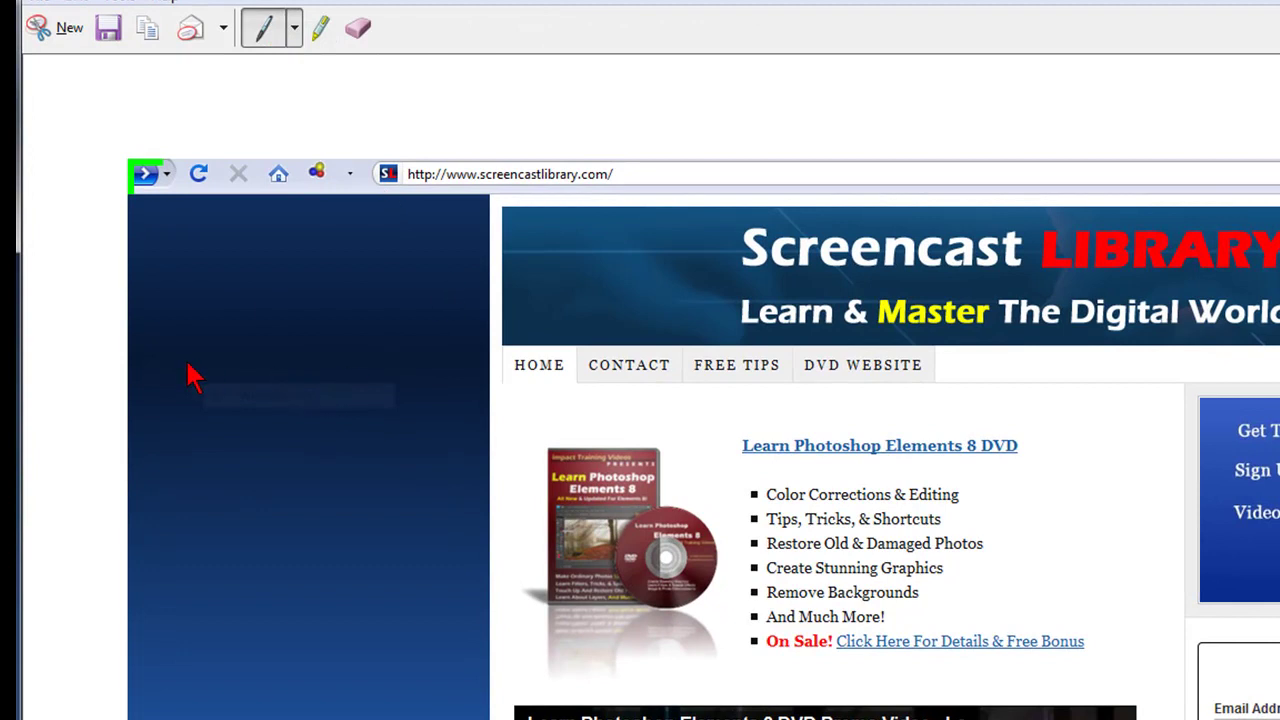
pyautogui.moveTo(188, 362)
pyautogui.mouseDown()
pyautogui.moveTo(197, 449)
pyautogui.moveTo(222, 462)
pyautogui.mouseUp()
pyautogui.moveTo(229, 395); pyautogui.dragTo(236, 367)
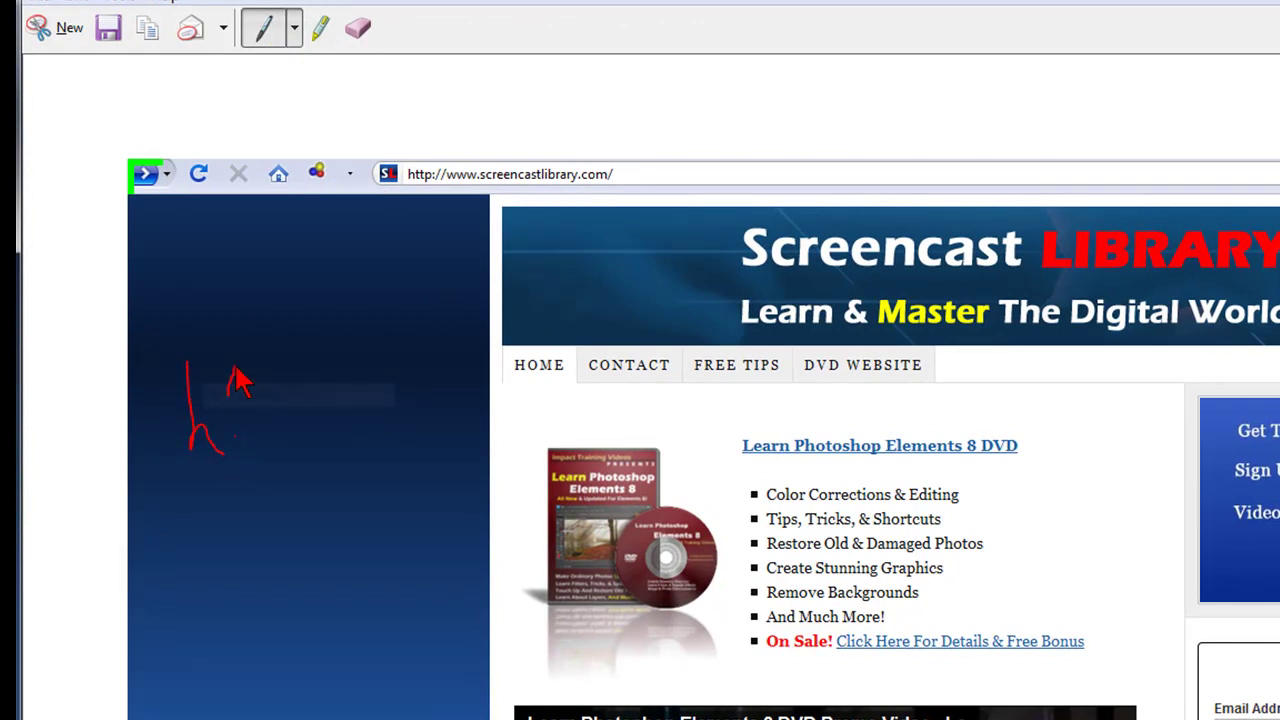
pyautogui.moveTo(250, 430); pyautogui.dragTo(272, 474)
pyautogui.moveTo(515, 318)
pyautogui.mouseDown()
pyautogui.moveTo(506, 349)
pyautogui.moveTo(571, 380)
pyautogui.moveTo(510, 320)
pyautogui.mouseUp()
pyautogui.moveTo(410, 424)
pyautogui.mouseDown()
pyautogui.moveTo(520, 496)
pyautogui.moveTo(441, 690)
pyautogui.mouseUp()
pyautogui.moveTo(299, 591); pyautogui.dragTo(432, 572)
pyautogui.moveTo(322, 563); pyautogui.dragTo(400, 620)
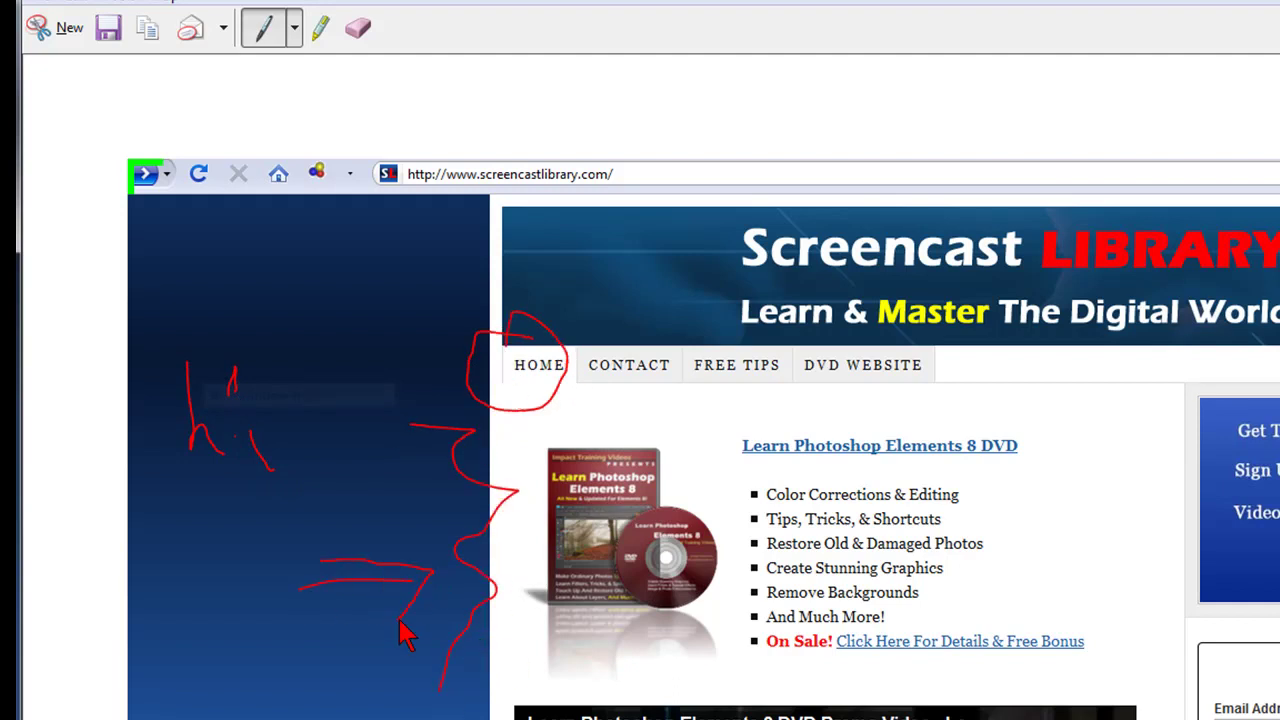
pyautogui.click(320, 30)
pyautogui.moveTo(742, 446); pyautogui.dragTo(1015, 446)
pyautogui.moveTo(958, 494); pyautogui.dragTo(768, 494)
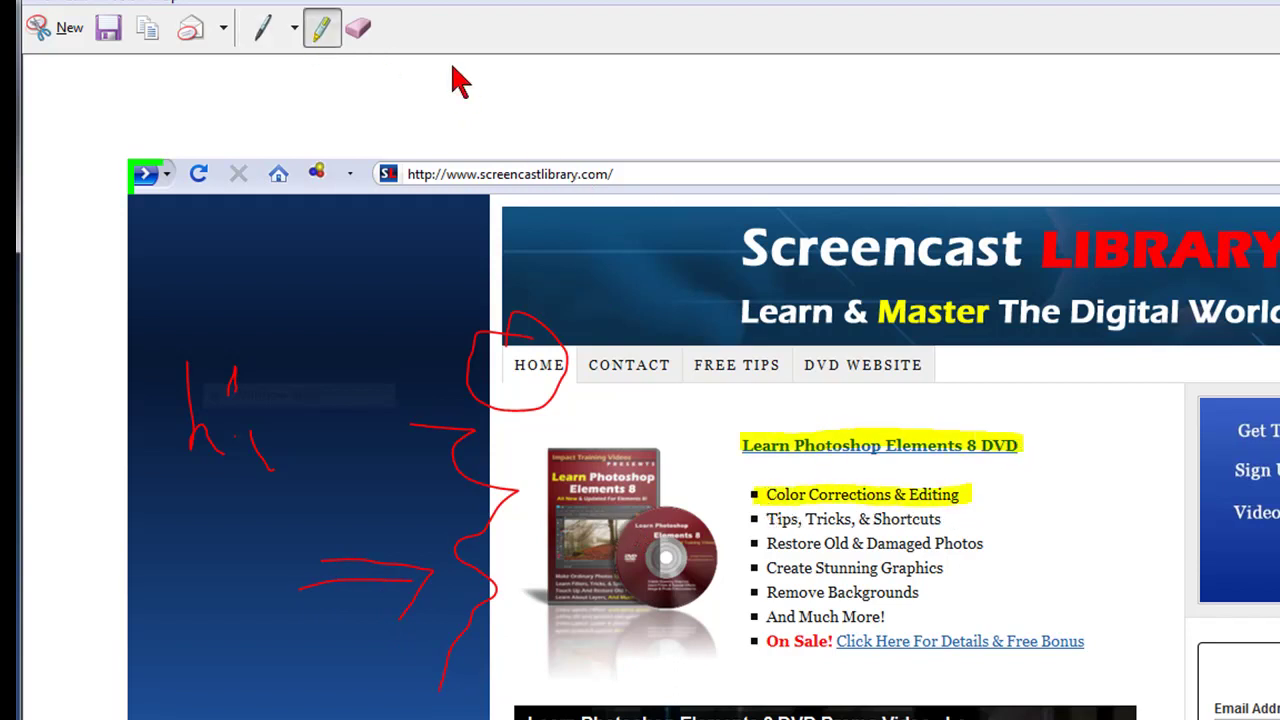
pyautogui.click(358, 30)
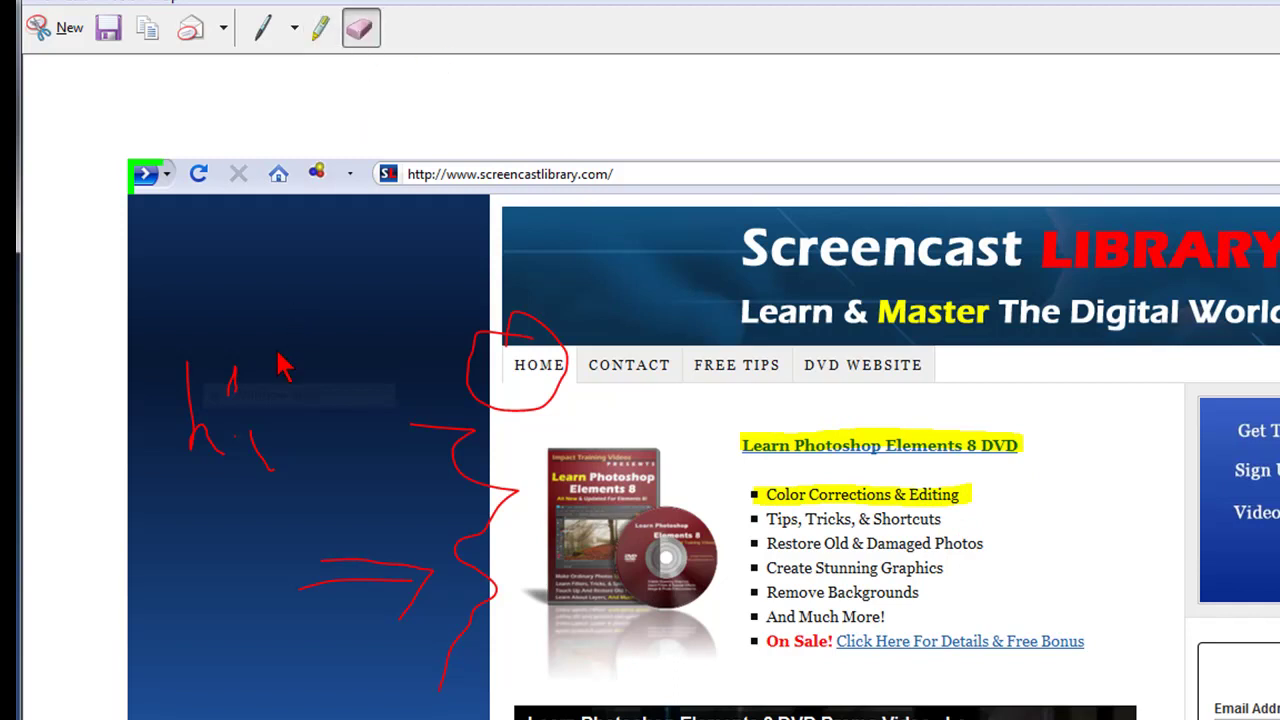
pyautogui.click(180, 426)
pyautogui.click(233, 385)
pyautogui.click(258, 462)
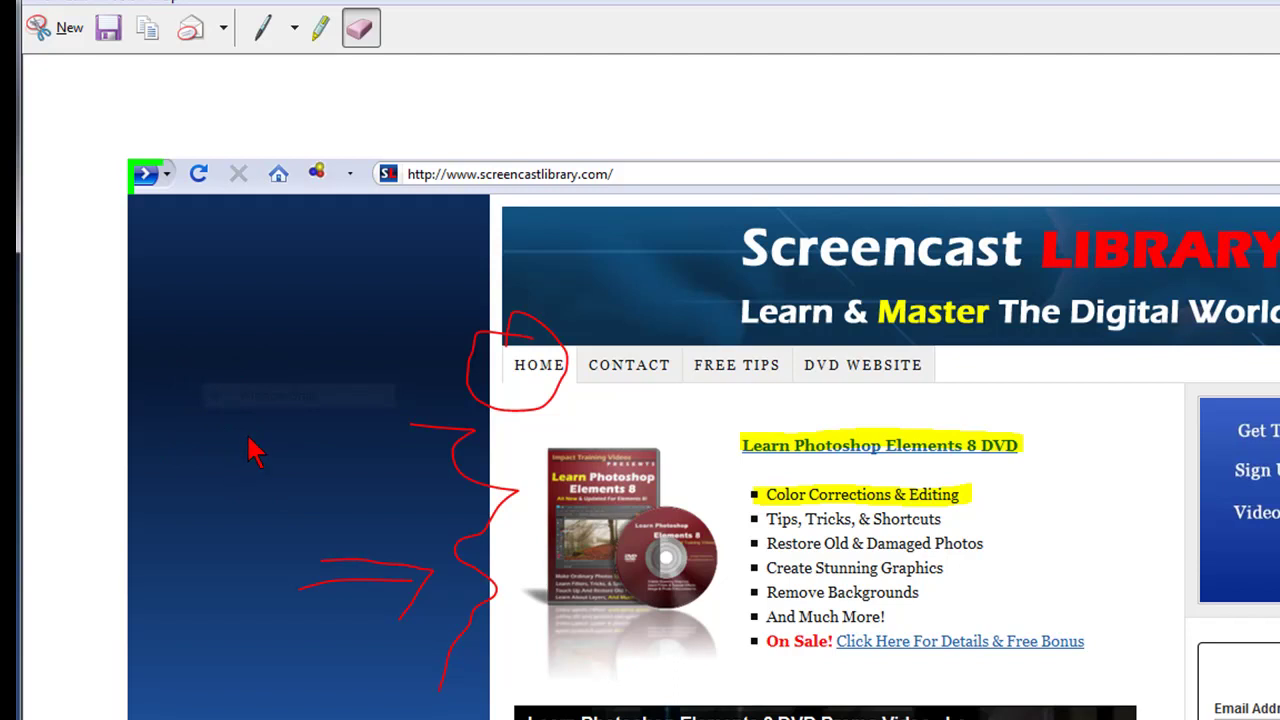
pyautogui.click(538, 400)
pyautogui.click(442, 496)
pyautogui.click(423, 565)
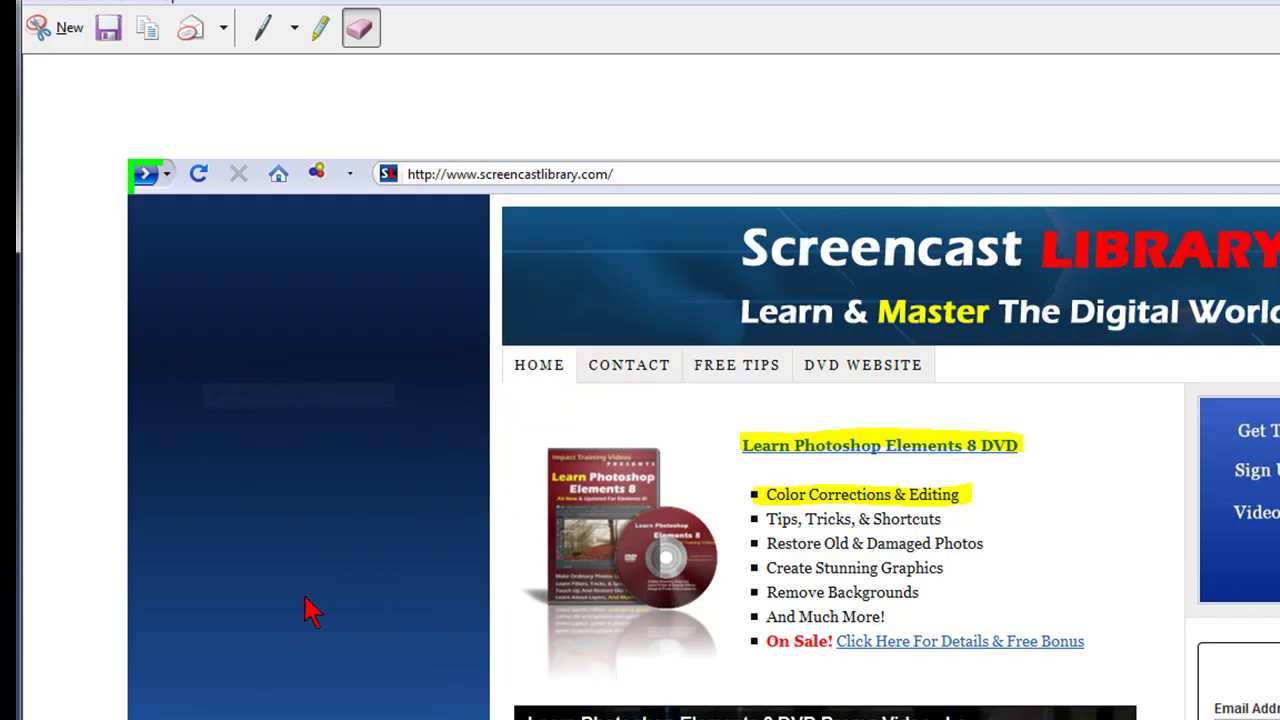
pyautogui.click(836, 505)
pyautogui.click(745, 448)
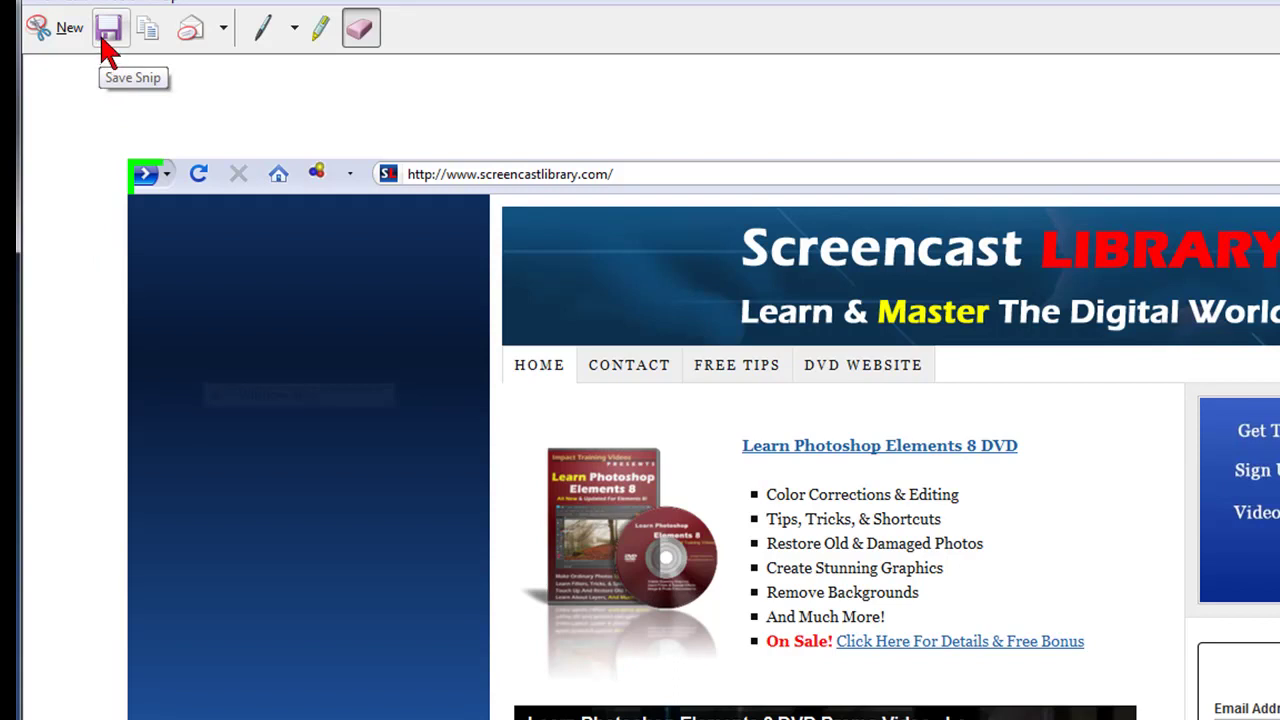
pyautogui.click(45, 3)
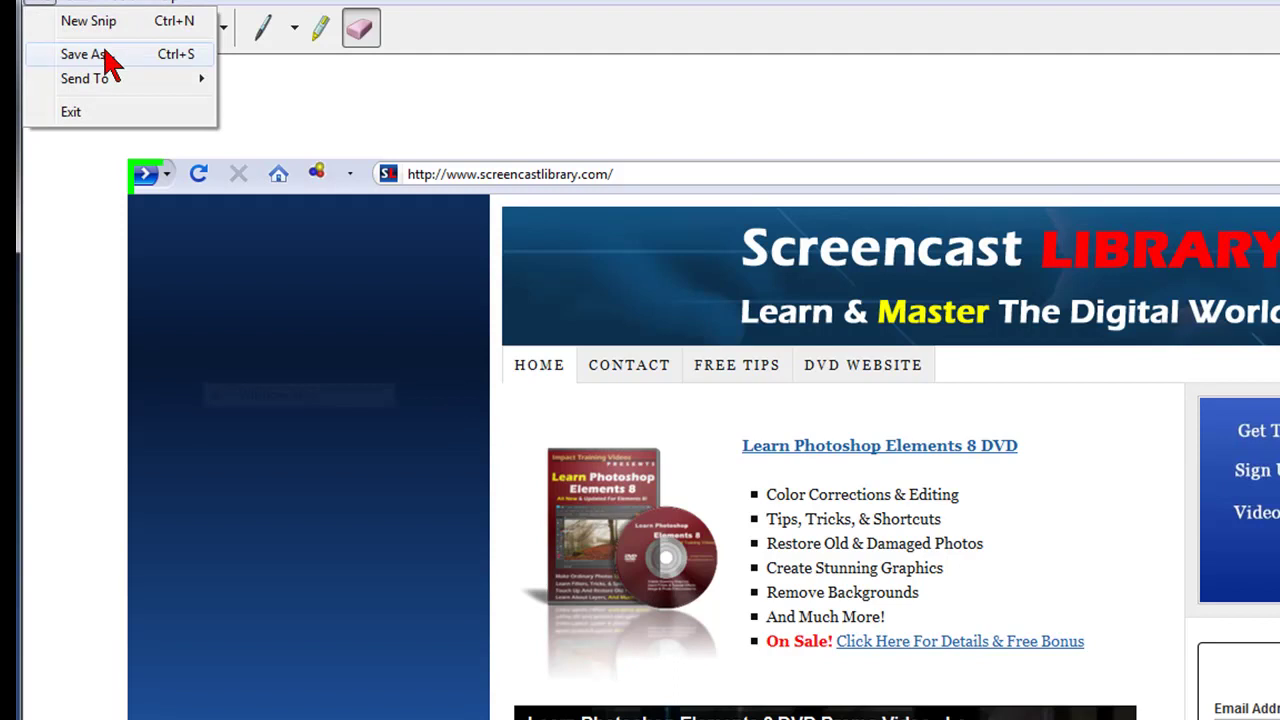
pyautogui.click(527, 8)
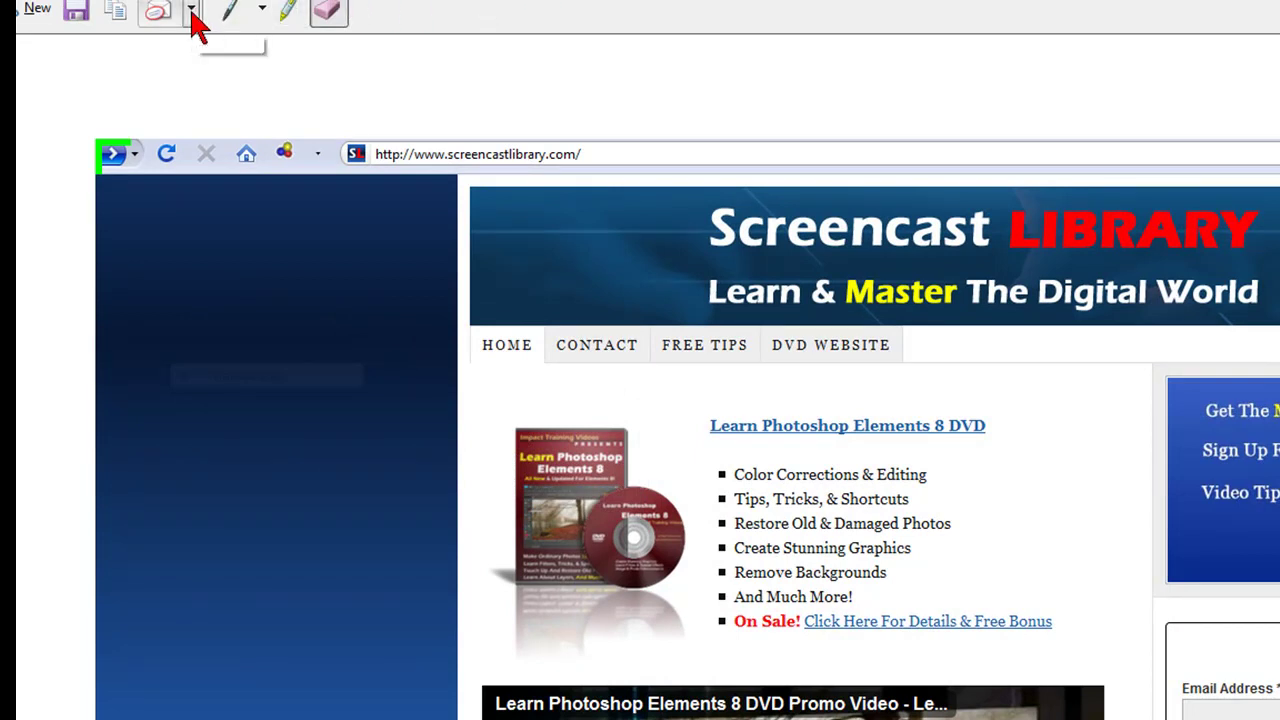
pyautogui.click(191, 10)
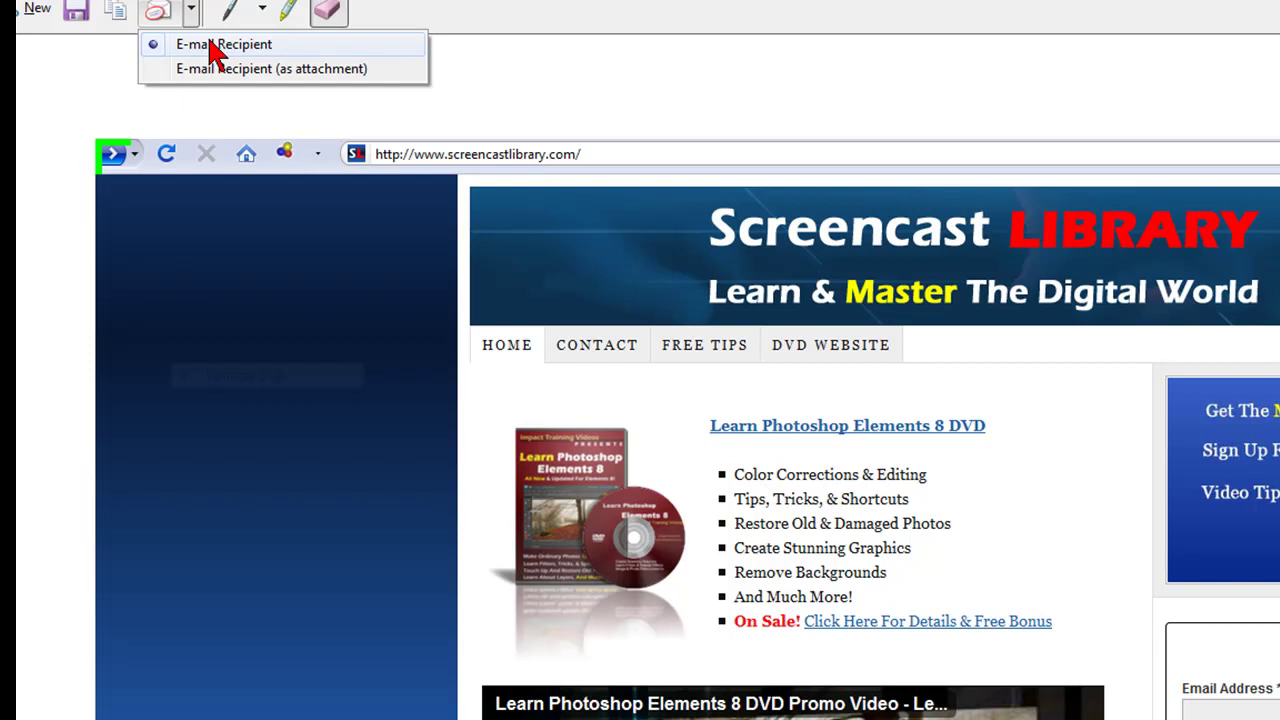
pyautogui.press('Escape')
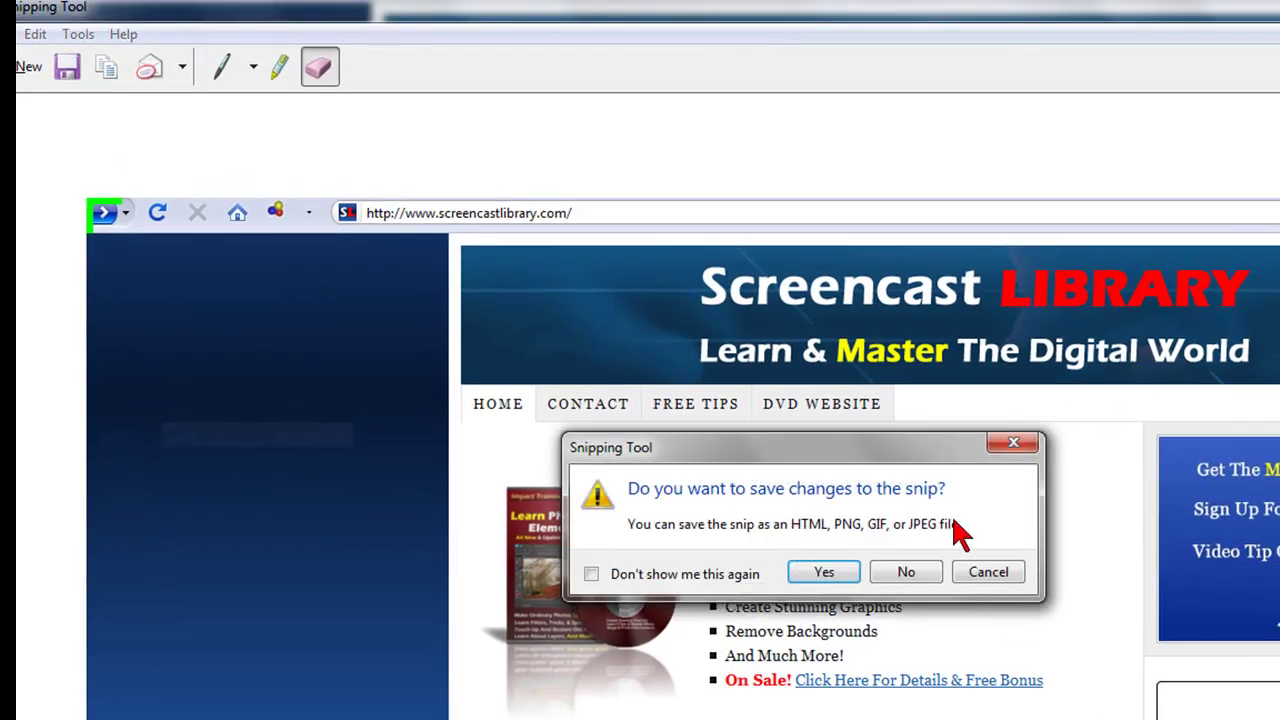
# Discard the earlier snip, rectangle-snip the Screencast Library DVD area, then close it unsaved.
pyautogui.click(925, 573)
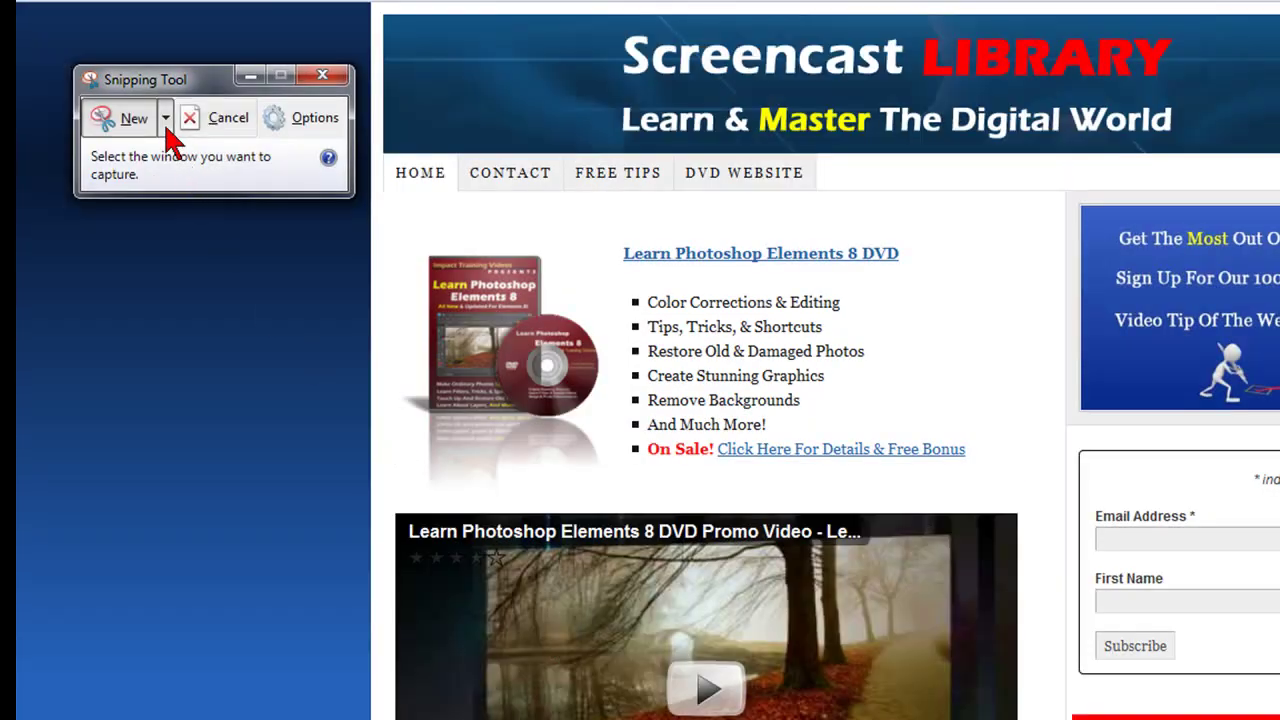
pyautogui.click(166, 118)
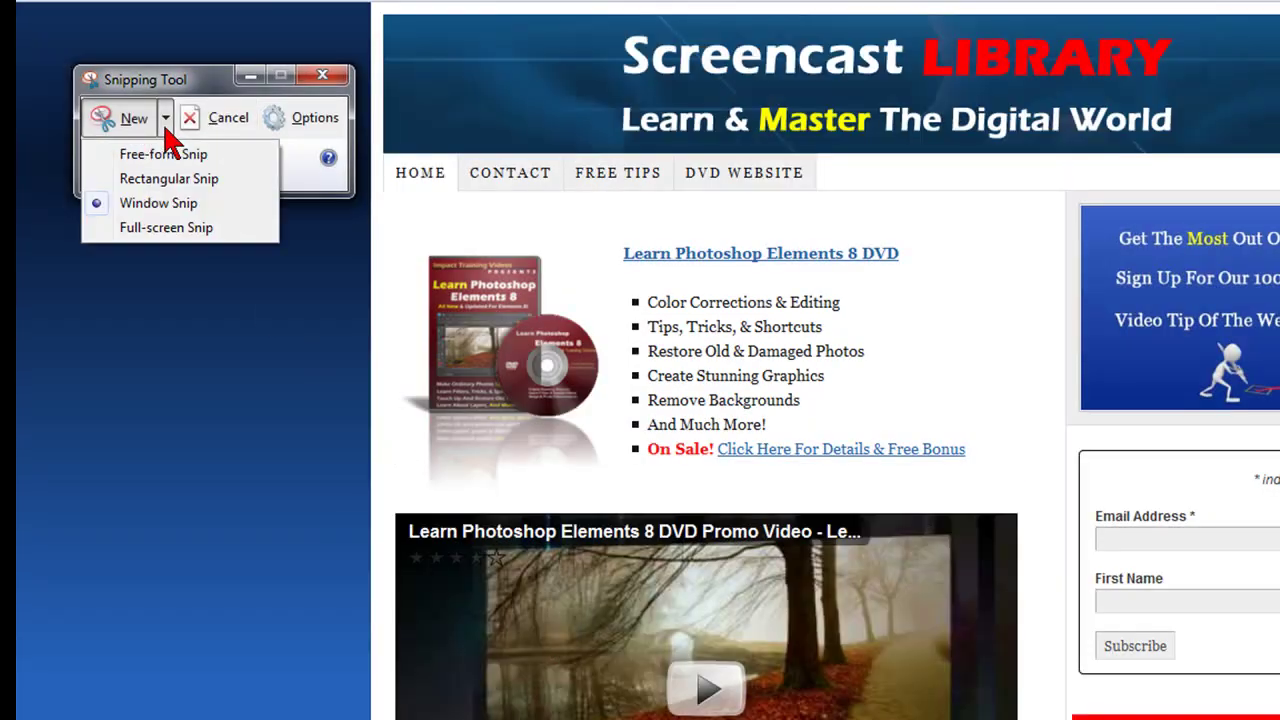
pyautogui.click(180, 179)
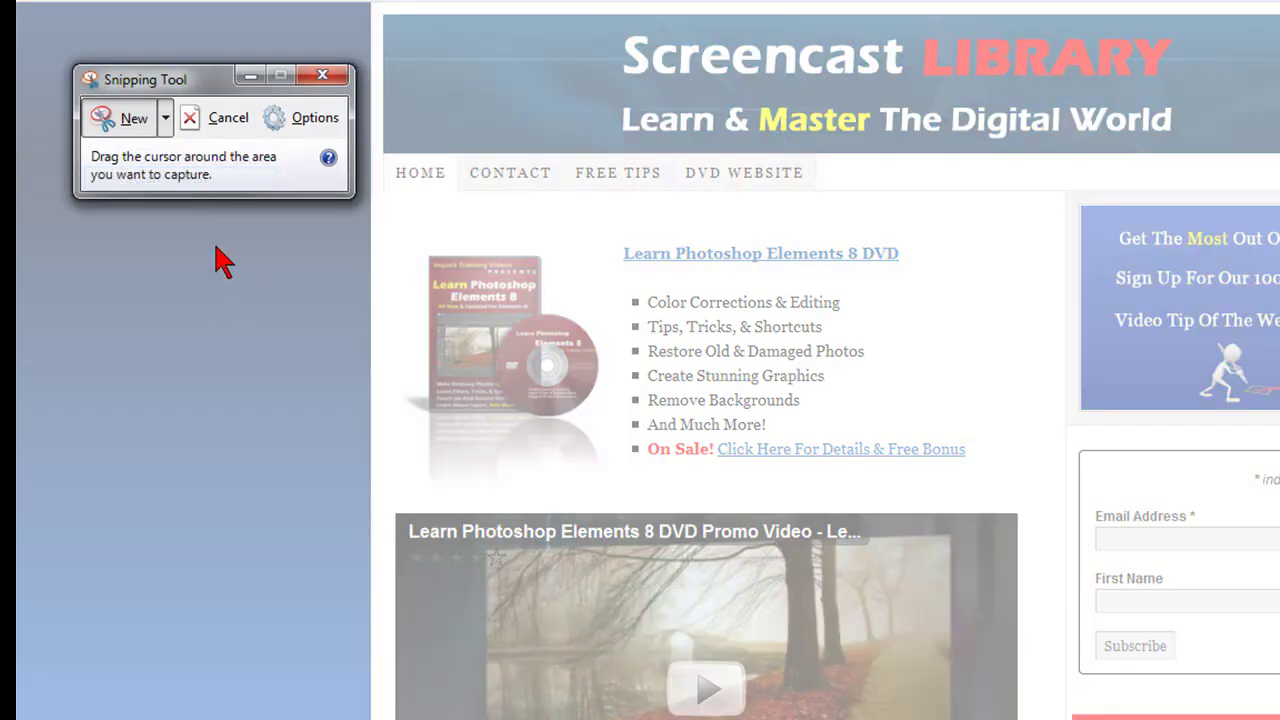
pyautogui.moveTo(215, 247); pyautogui.dragTo(1279, 719)
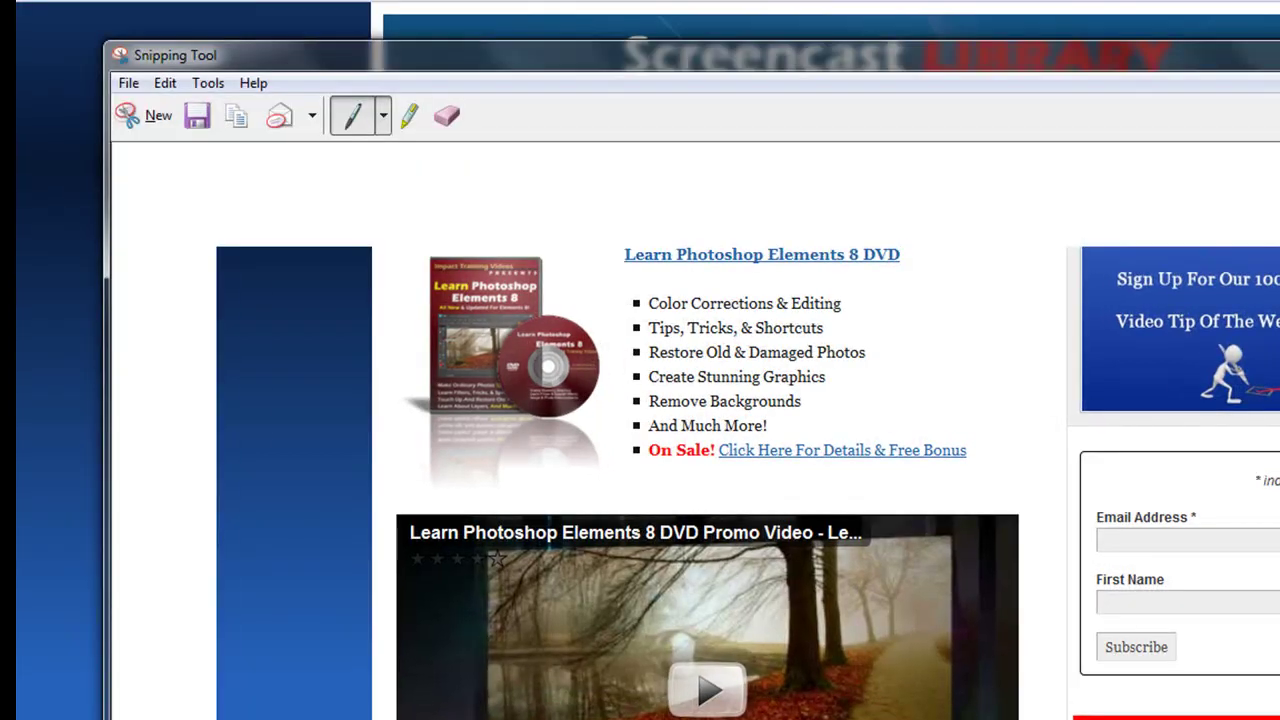
pyautogui.hotkey('alt', 'F4')
pyautogui.click(940, 494)
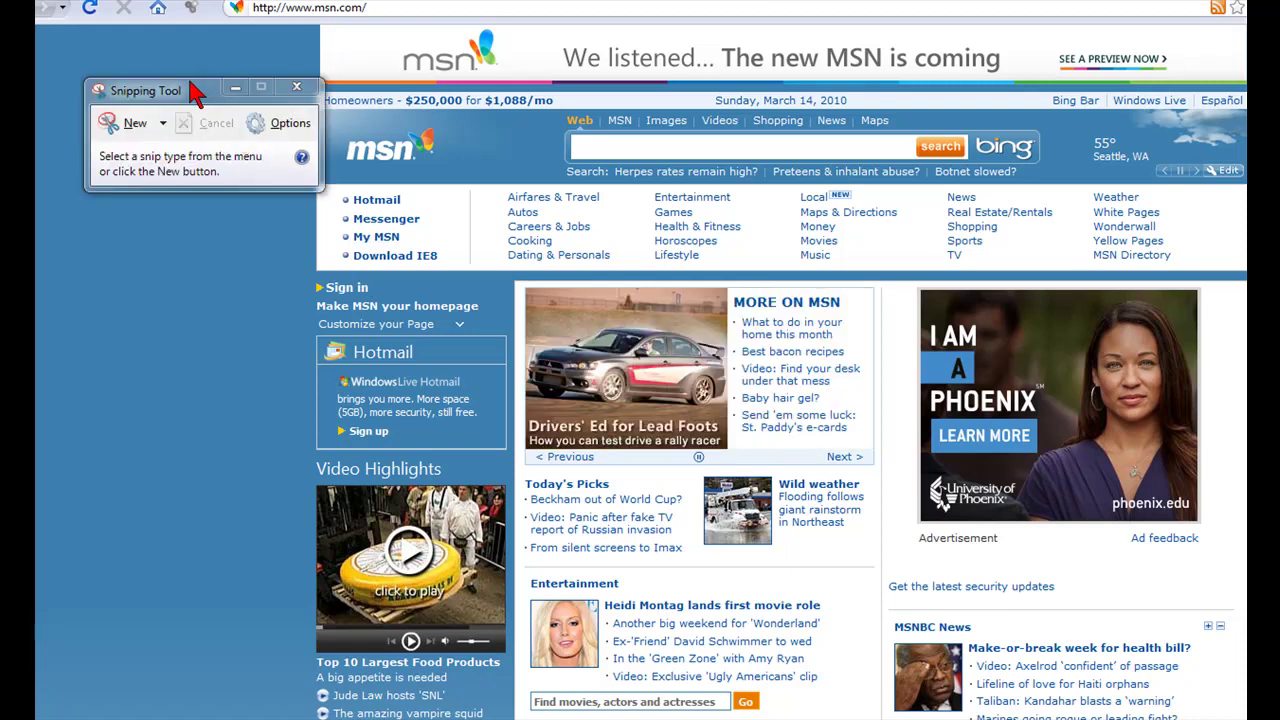
# Take a free-form snip looping around the MSN stories and ad, then discard it unsaved.
pyautogui.click(162, 123)
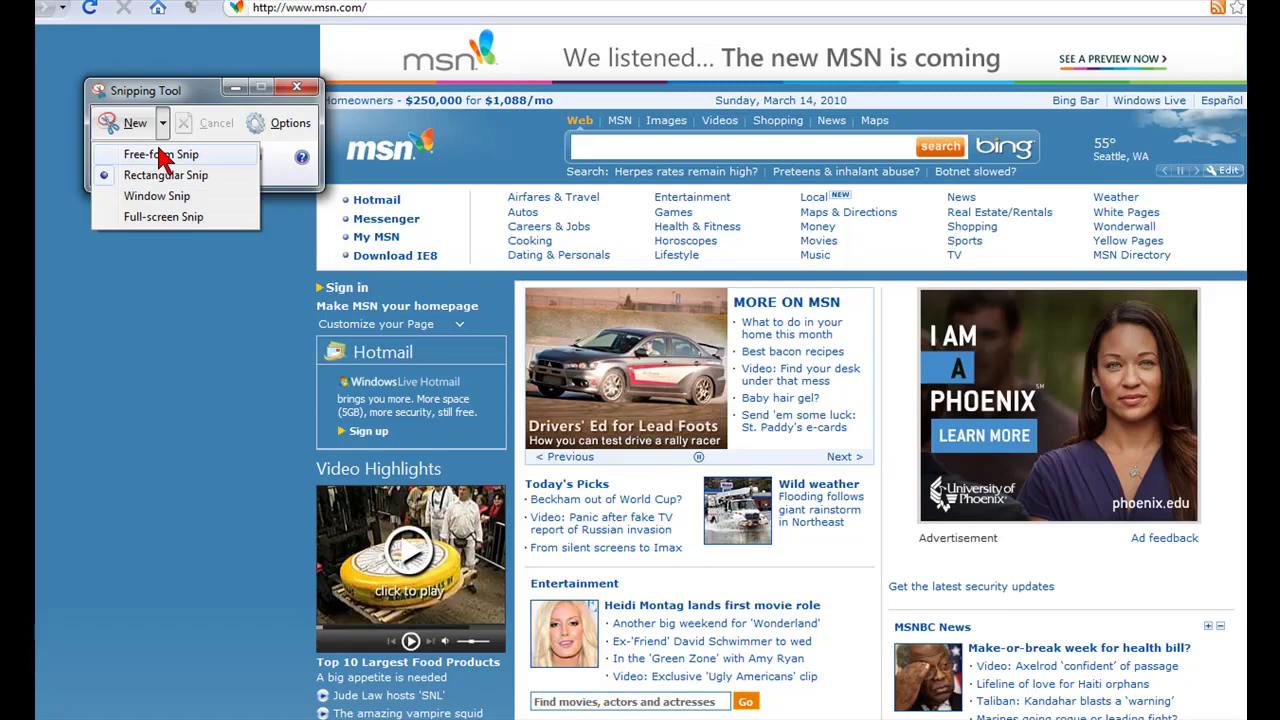
pyautogui.click(160, 155)
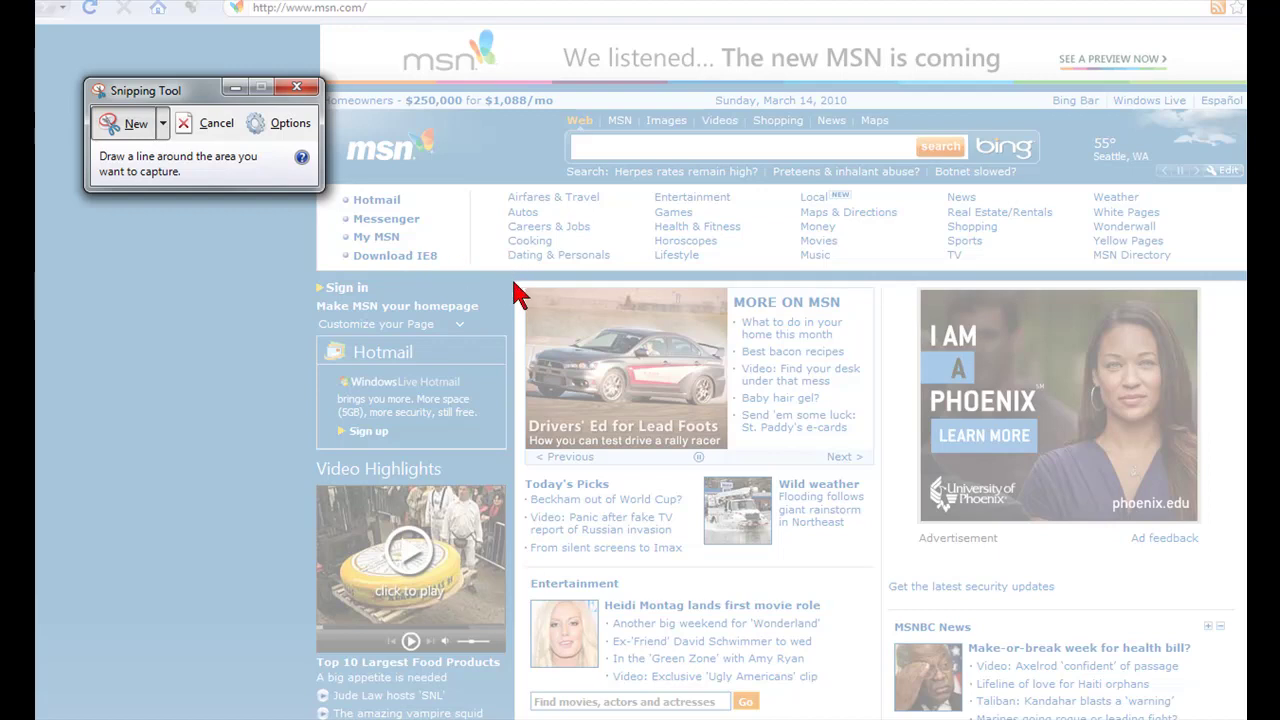
pyautogui.moveTo(500, 280)
pyautogui.mouseDown()
pyautogui.moveTo(502, 546)
pyautogui.moveTo(563, 568)
pyautogui.moveTo(836, 573)
pyautogui.mouseUp()
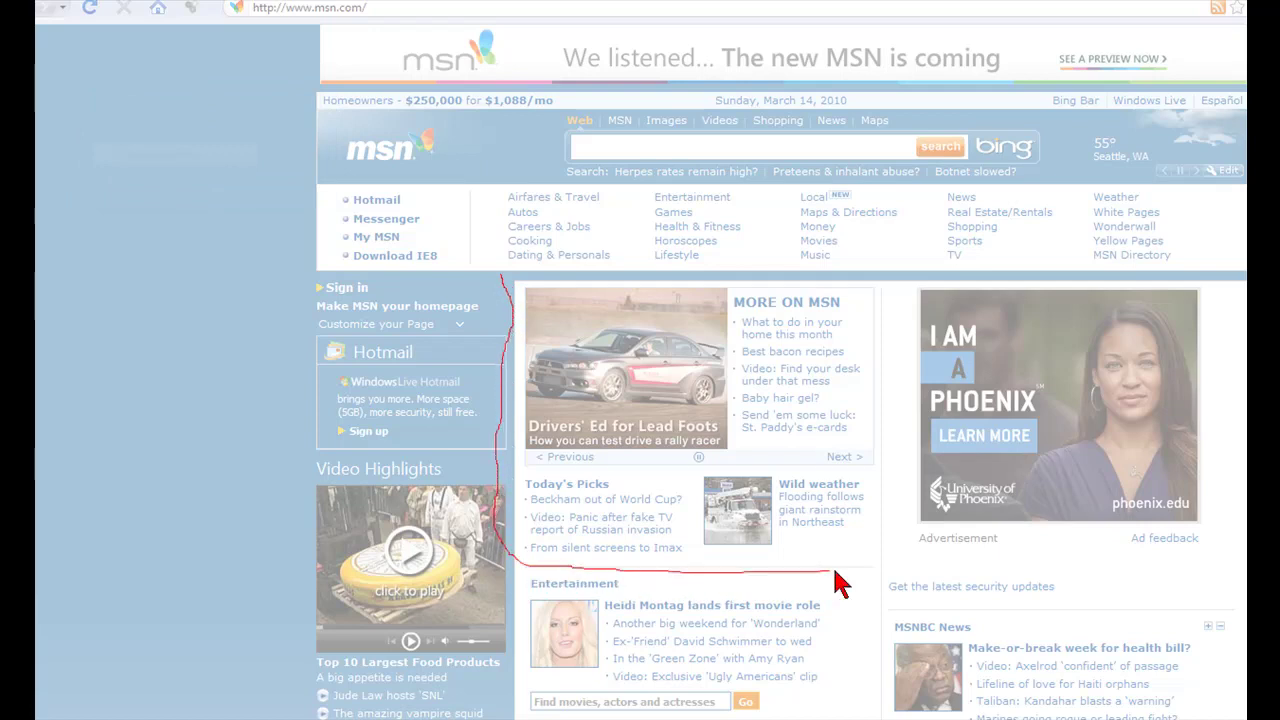
pyautogui.moveTo(1014, 584)
pyautogui.mouseDown()
pyautogui.moveTo(1197, 589)
pyautogui.moveTo(1235, 502)
pyautogui.moveTo(1234, 334)
pyautogui.moveTo(1006, 268)
pyautogui.moveTo(540, 264)
pyautogui.moveTo(500, 280)
pyautogui.mouseUp()
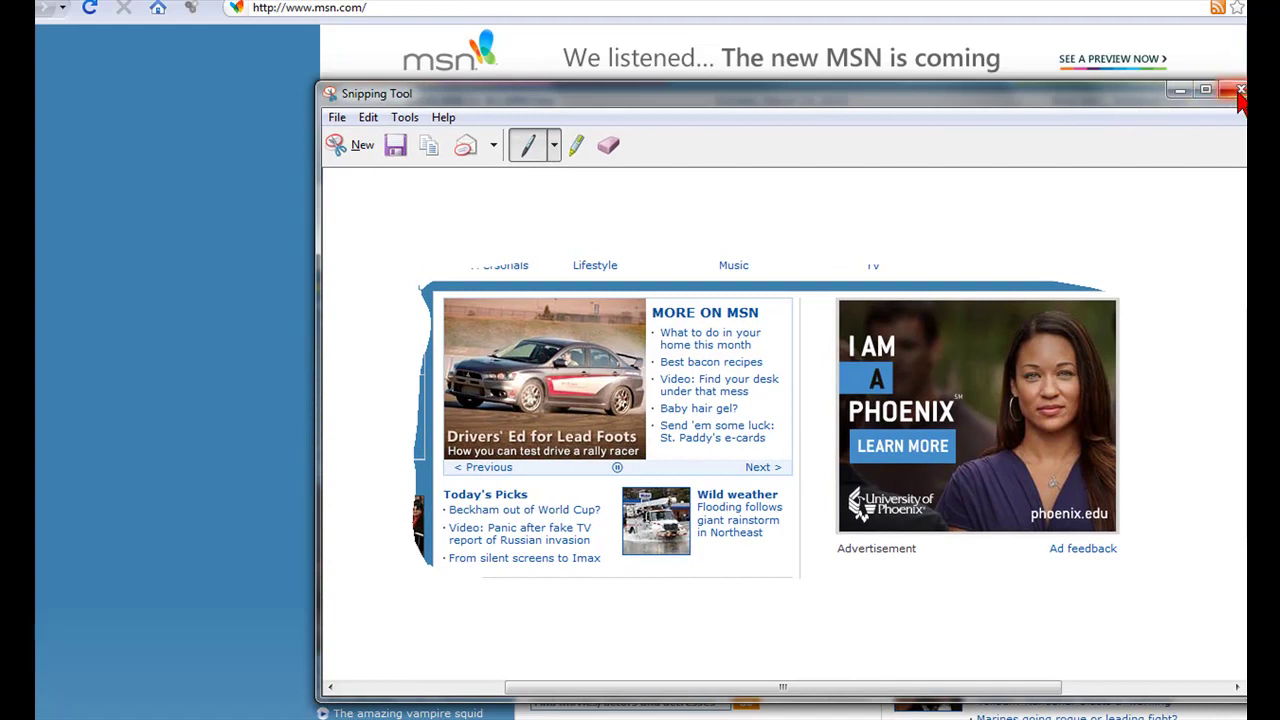
pyautogui.click(1240, 91)
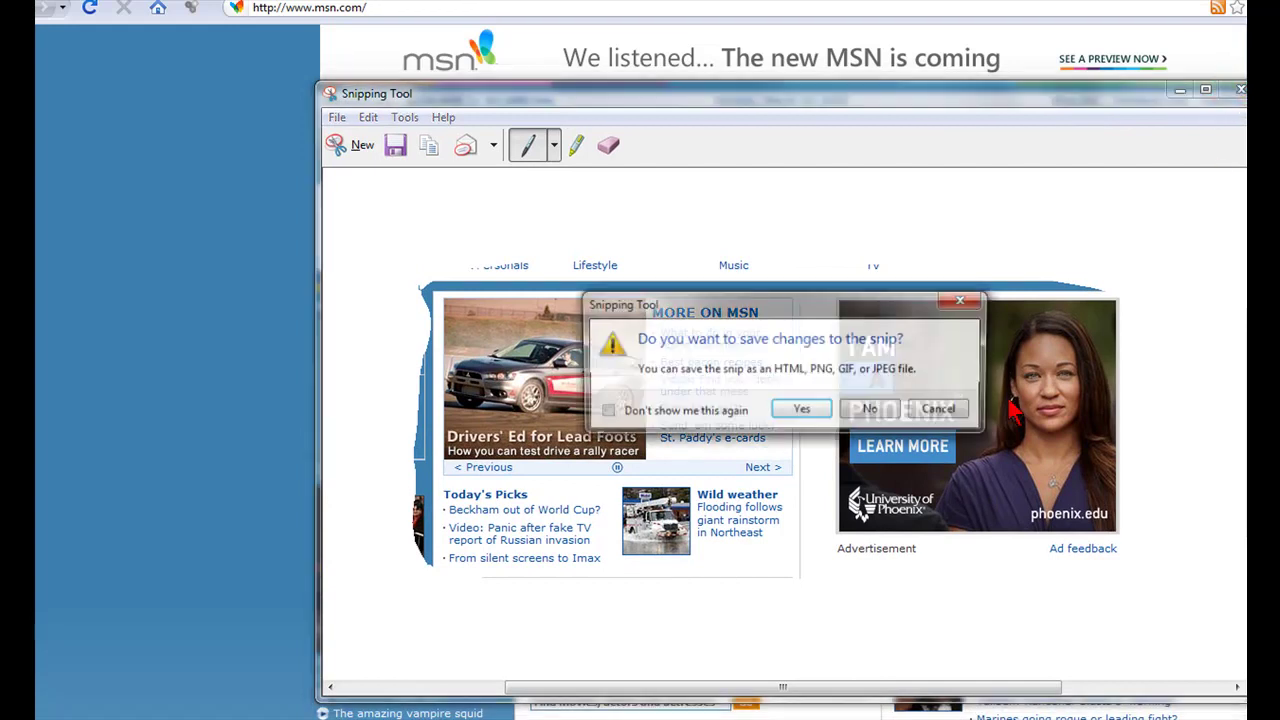
pyautogui.click(872, 412)
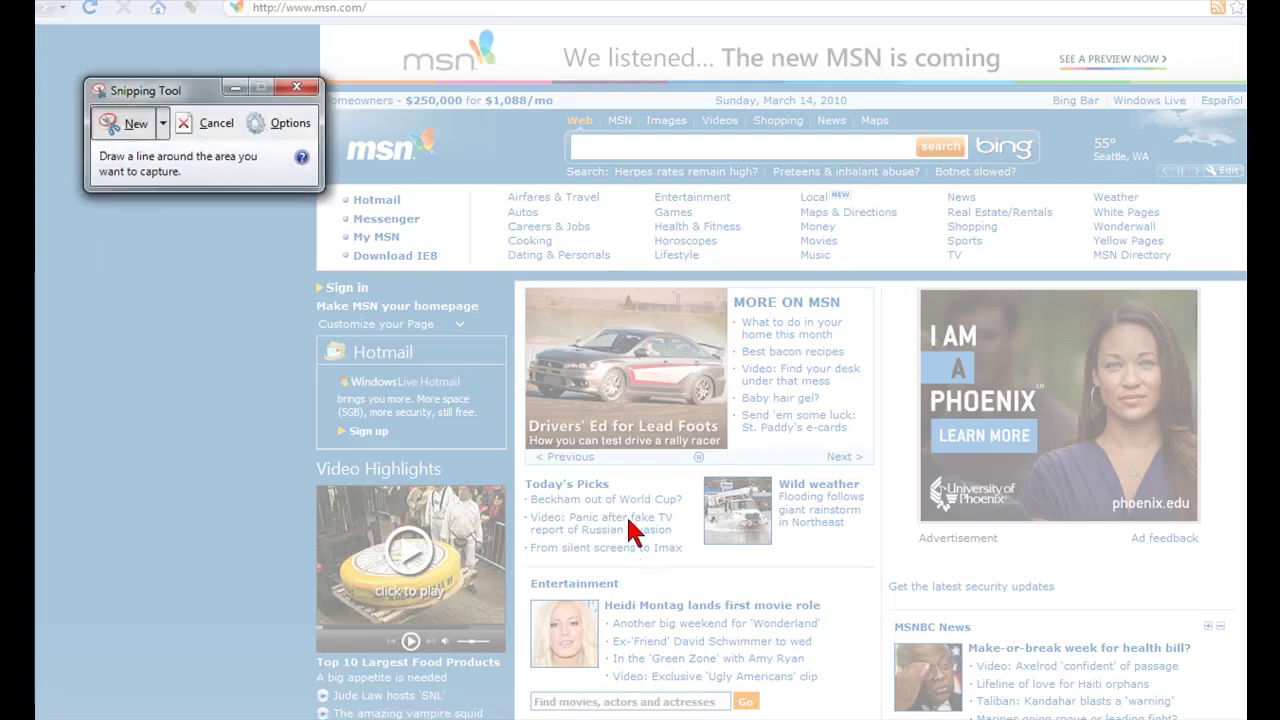
# Take a free-form snip outlining the MSN car story, then close it without saving.
pyautogui.click(163, 124)
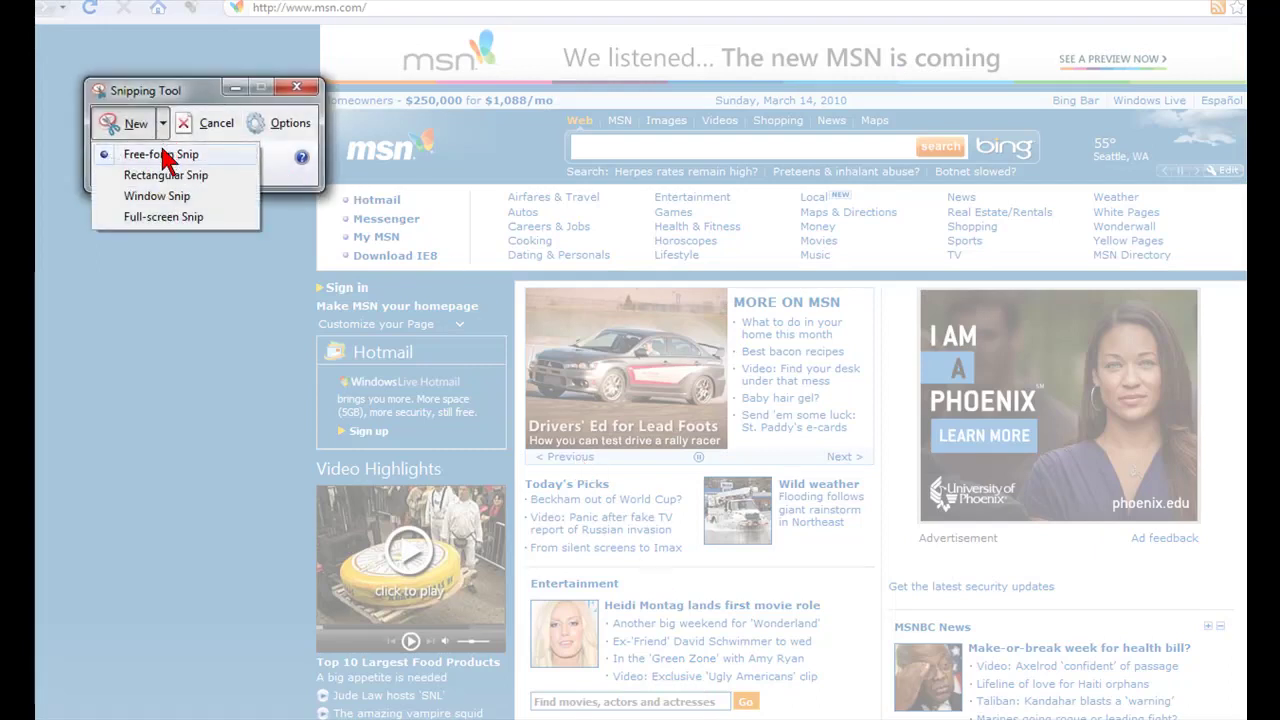
pyautogui.click(150, 157)
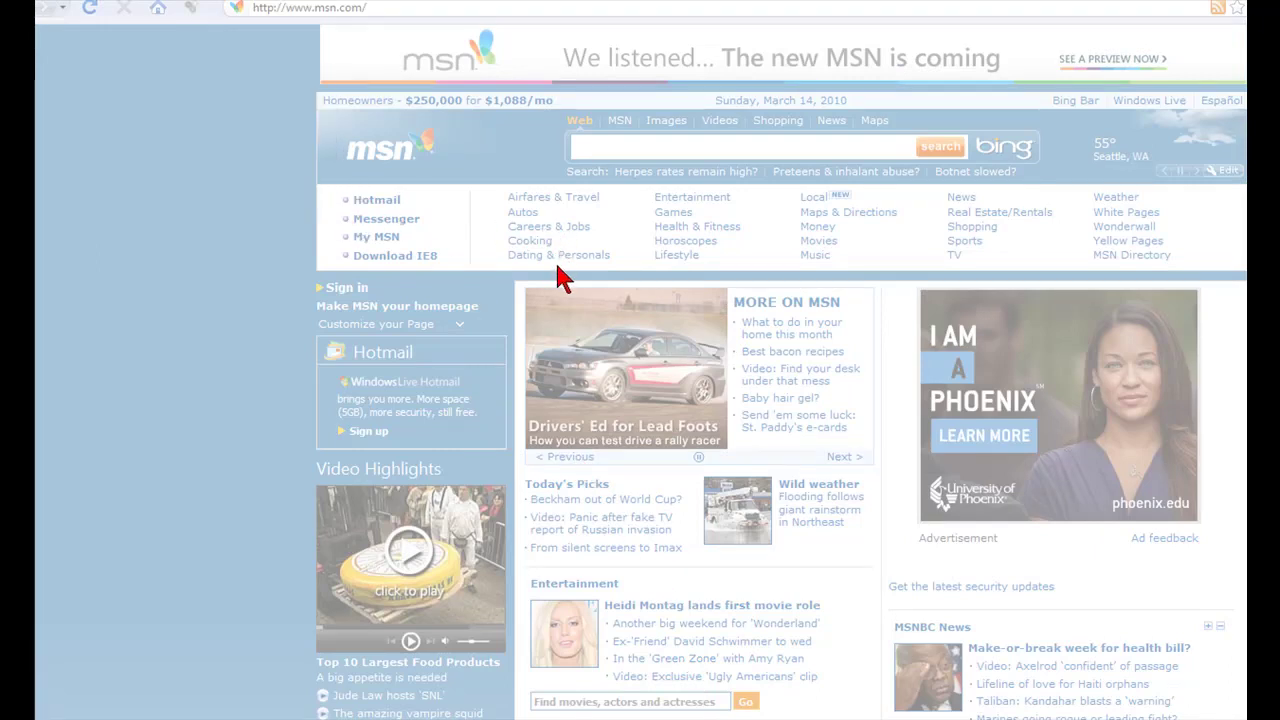
pyautogui.moveTo(556, 263)
pyautogui.mouseDown()
pyautogui.moveTo(508, 276)
pyautogui.moveTo(471, 391)
pyautogui.moveTo(512, 537)
pyautogui.moveTo(758, 575)
pyautogui.moveTo(805, 318)
pyautogui.moveTo(580, 245)
pyautogui.moveTo(440, 330)
pyautogui.mouseUp()
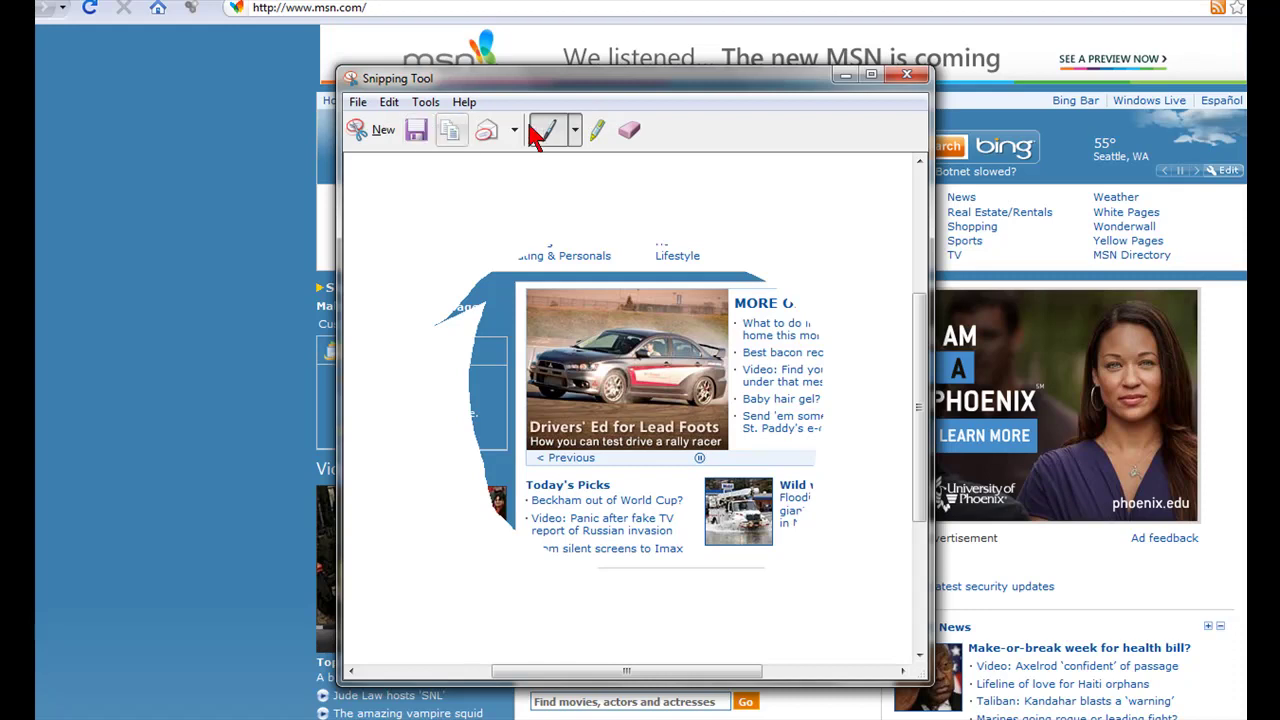
pyautogui.click(907, 76)
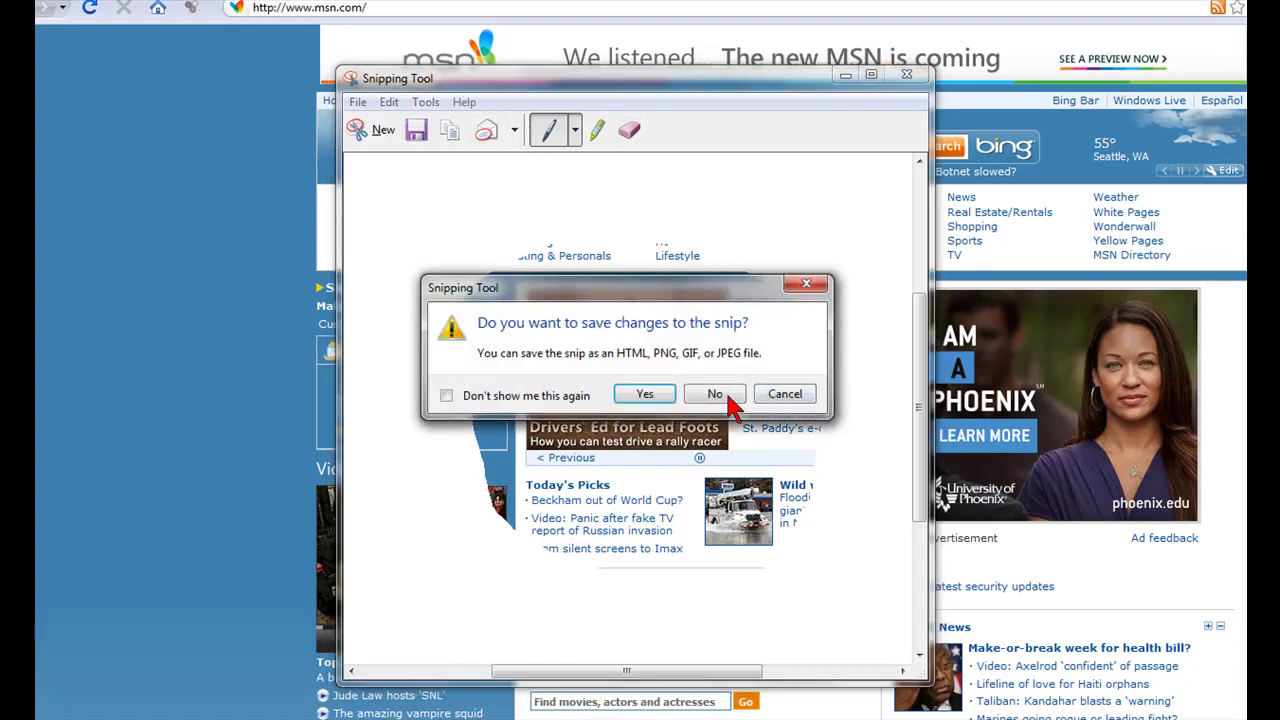
pyautogui.click(708, 394)
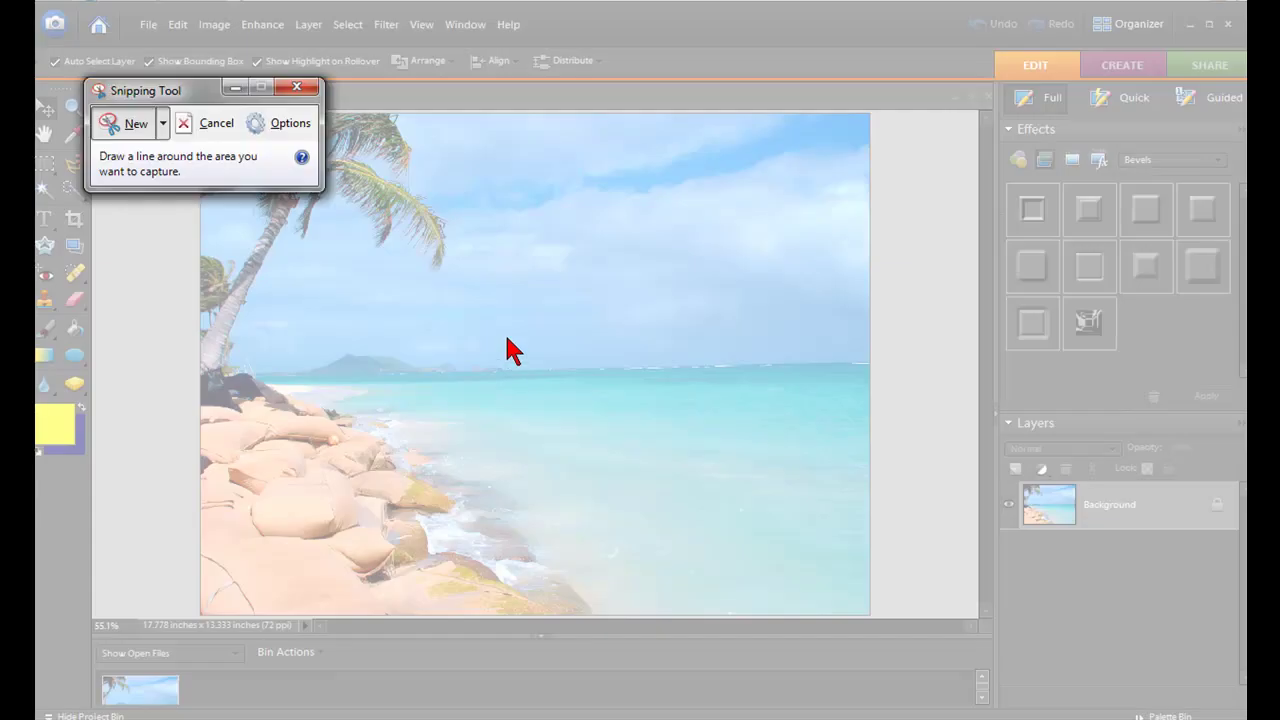
# Cancel the pending capture, then free-form snip the Effects and Layers panels and discard it unsaved.
pyautogui.click(210, 123)
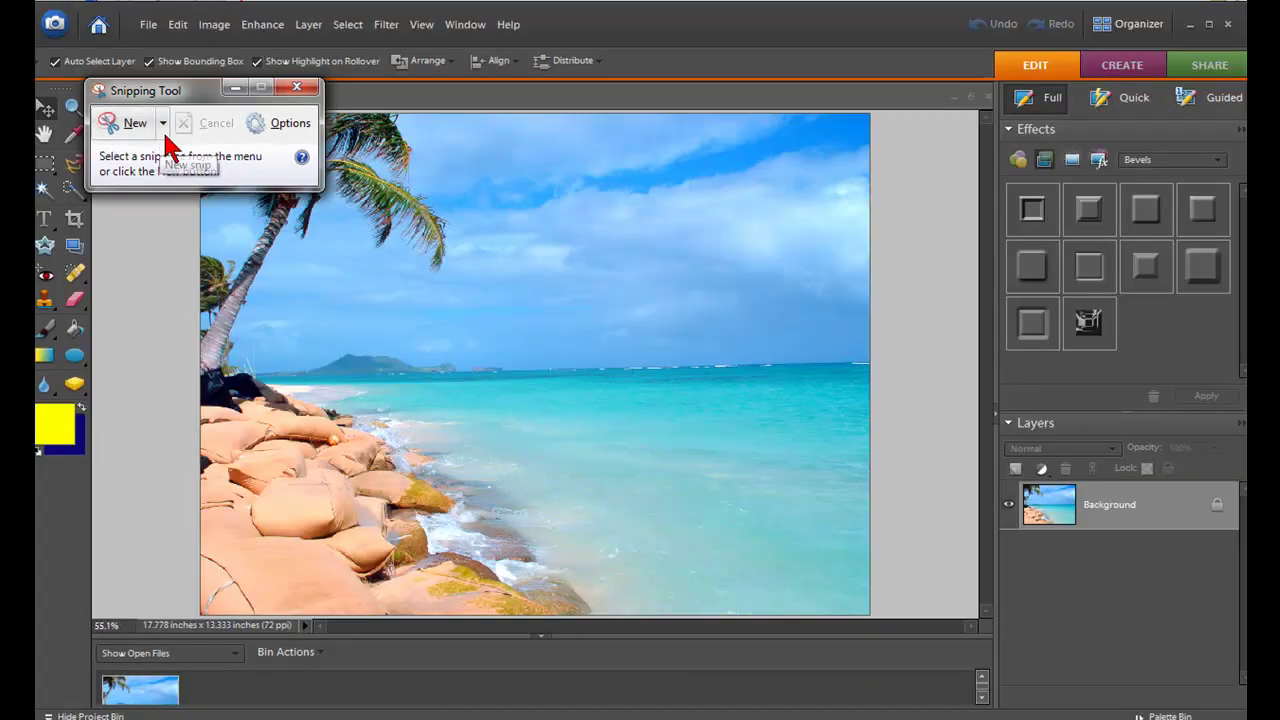
pyautogui.click(162, 123)
pyautogui.click(163, 156)
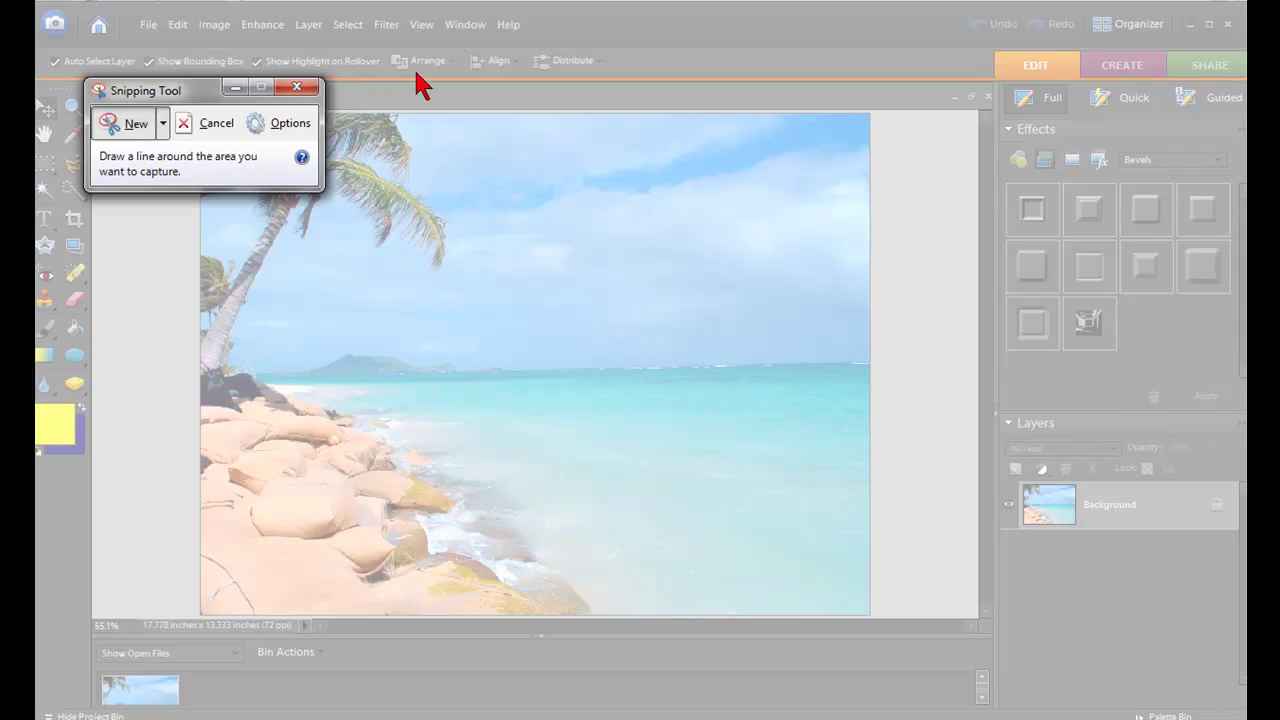
pyautogui.moveTo(884, 67)
pyautogui.mouseDown()
pyautogui.moveTo(894, 457)
pyautogui.moveTo(1203, 543)
pyautogui.moveTo(1234, 209)
pyautogui.moveTo(1085, 76)
pyautogui.moveTo(878, 102)
pyautogui.mouseUp()
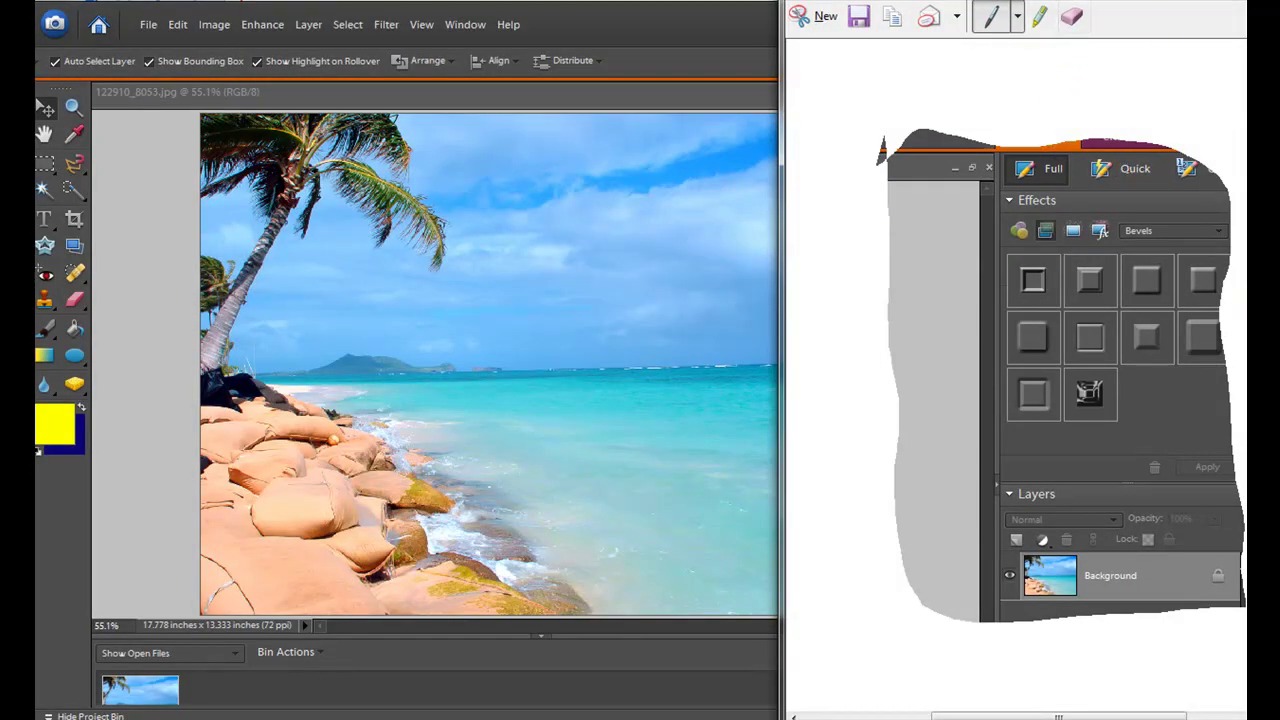
pyautogui.hotkey('alt', 'F4')
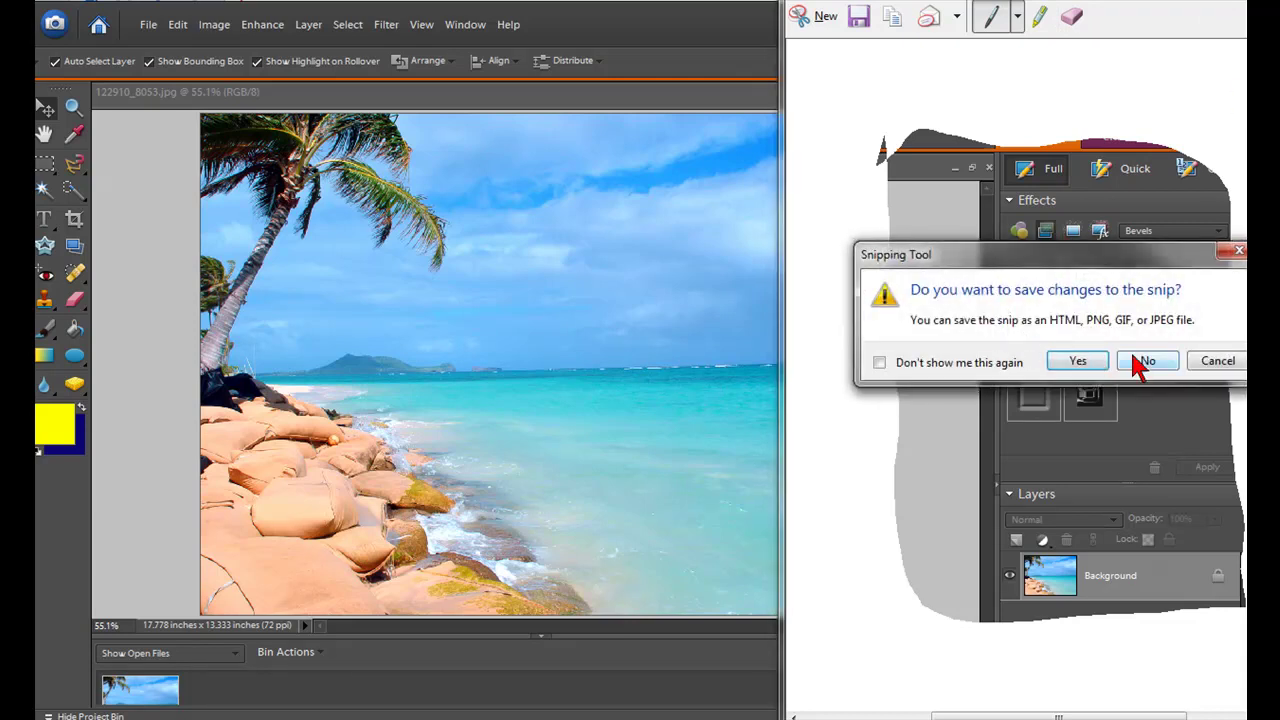
pyautogui.click(1142, 364)
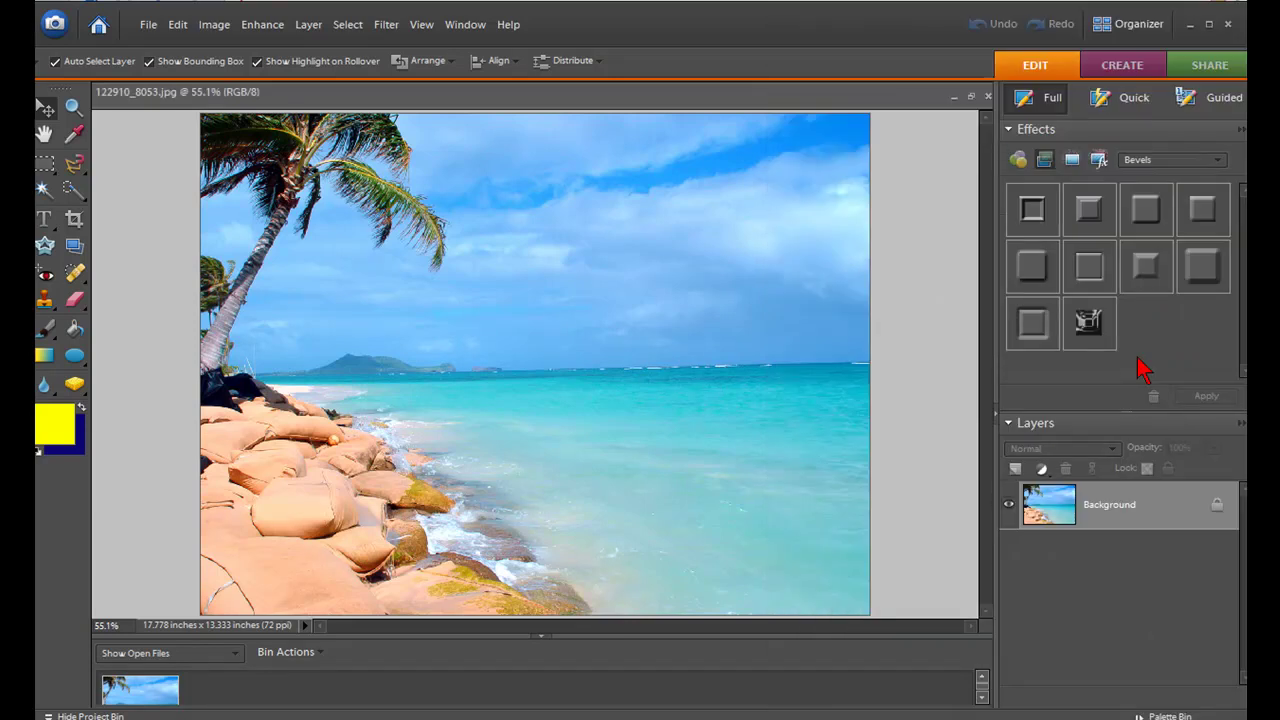